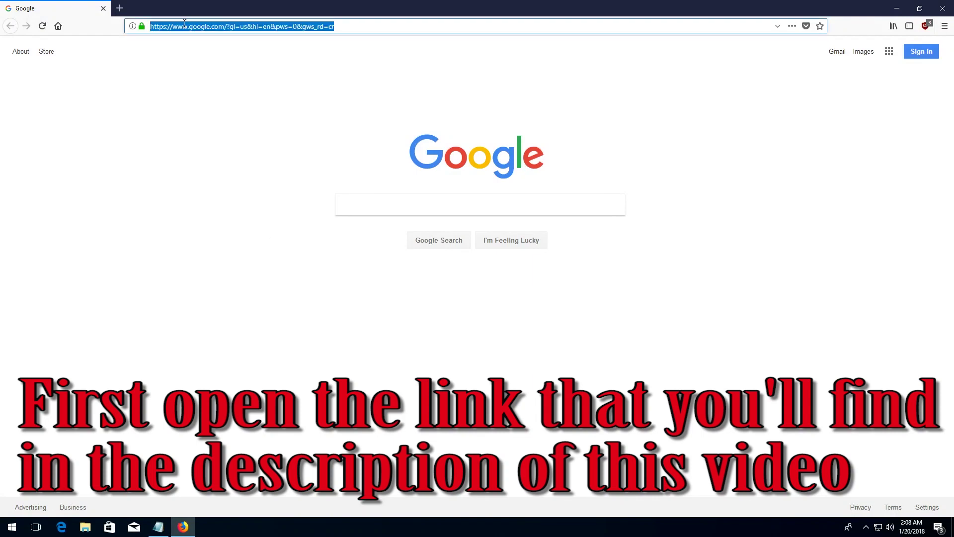
Download microsoft-windows-netfx3-ondemand-package.cab from the MediaFire link, then close Firefox
text(https://www.mediafire.com/file/44jx5cn4m1bk6i1/microsoft-windows-netfx3-ondemand-package.cab)
key(Return)
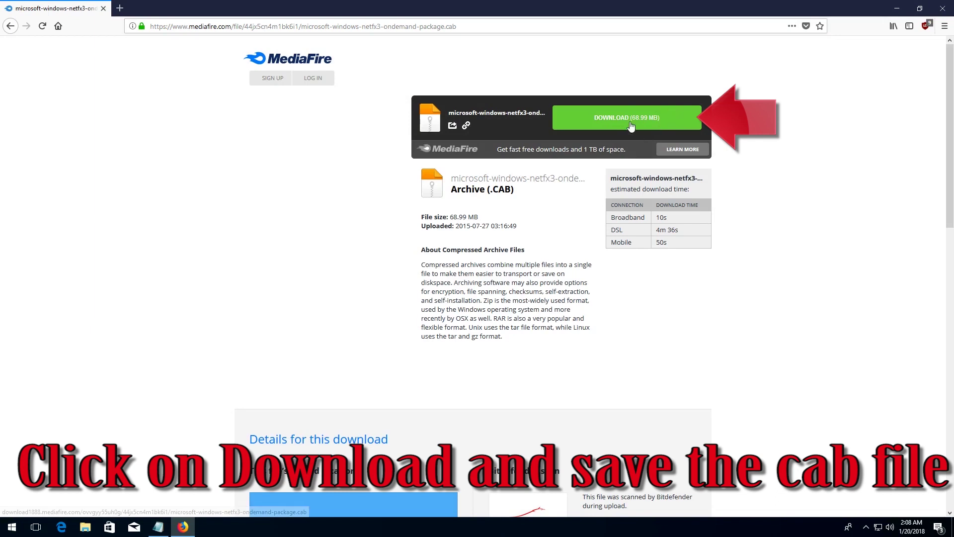
click(630, 123)
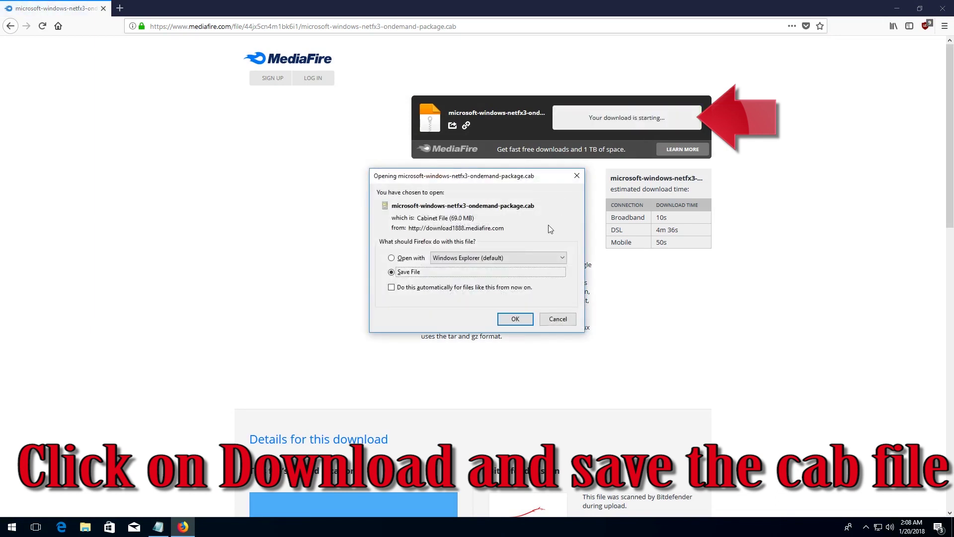
click(527, 319)
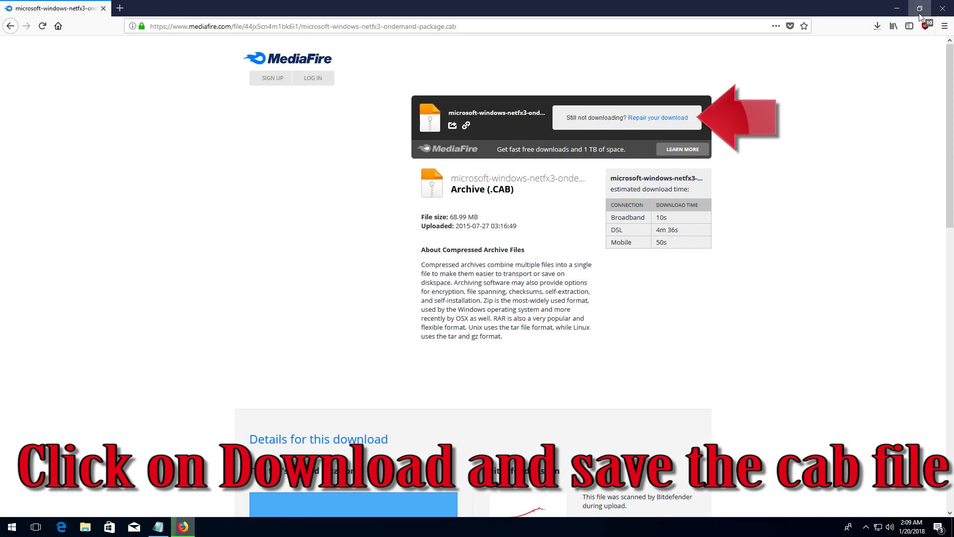
click(880, 26)
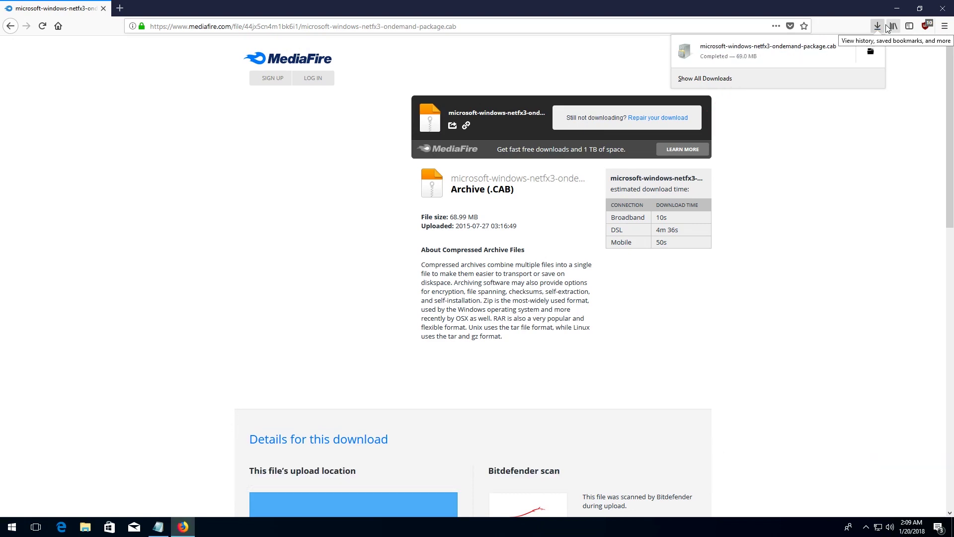
click(943, 9)
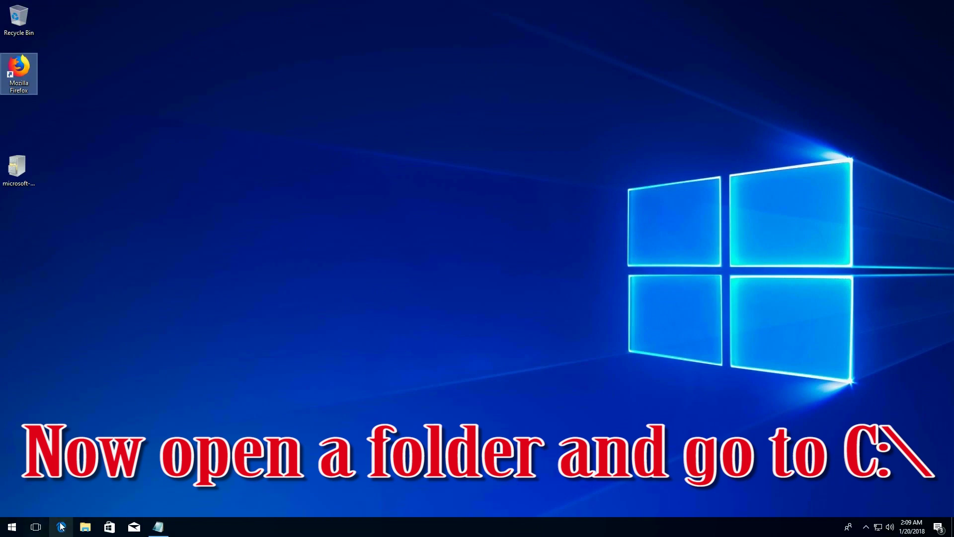
Move the netfx3 .cab file from the desktop into C:\, granting administrator permission
click(85, 526)
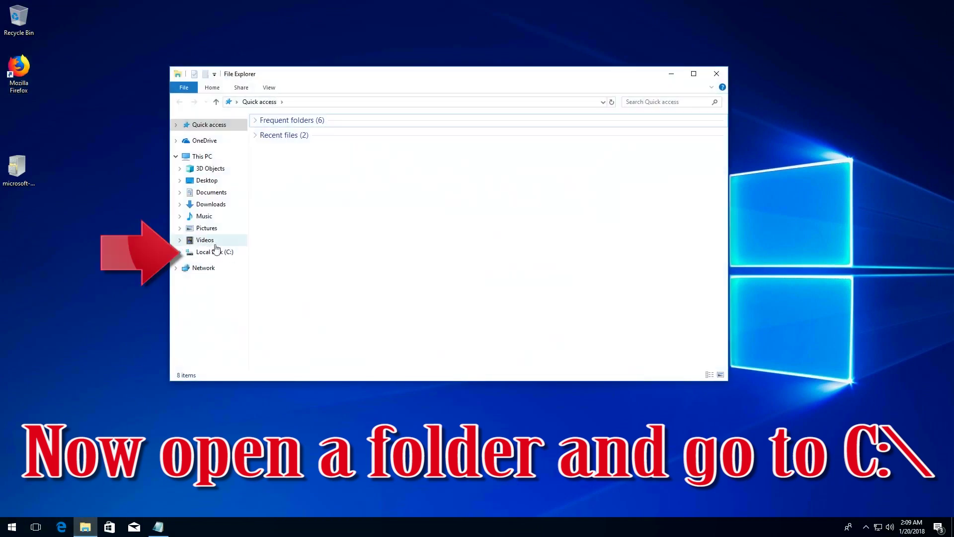
mouse_move(214, 252)
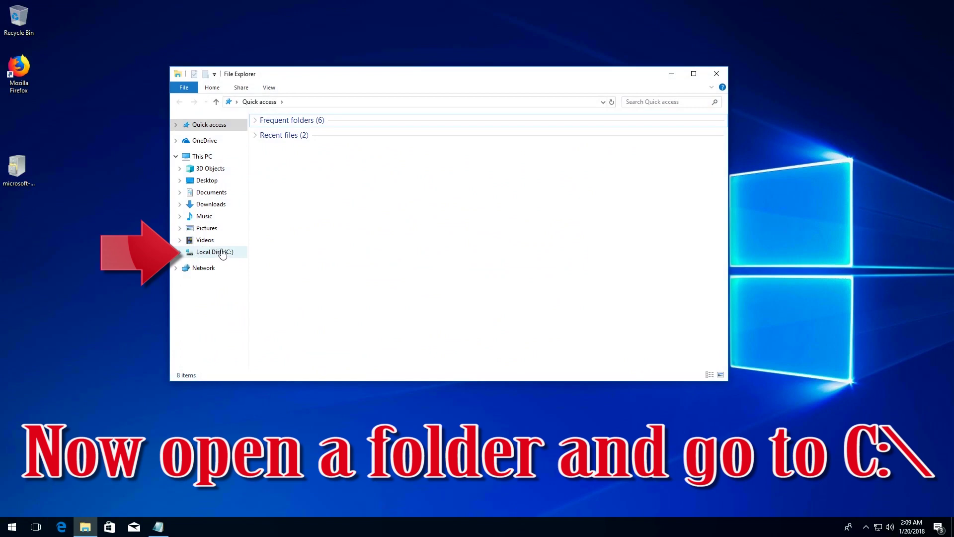
click(222, 253)
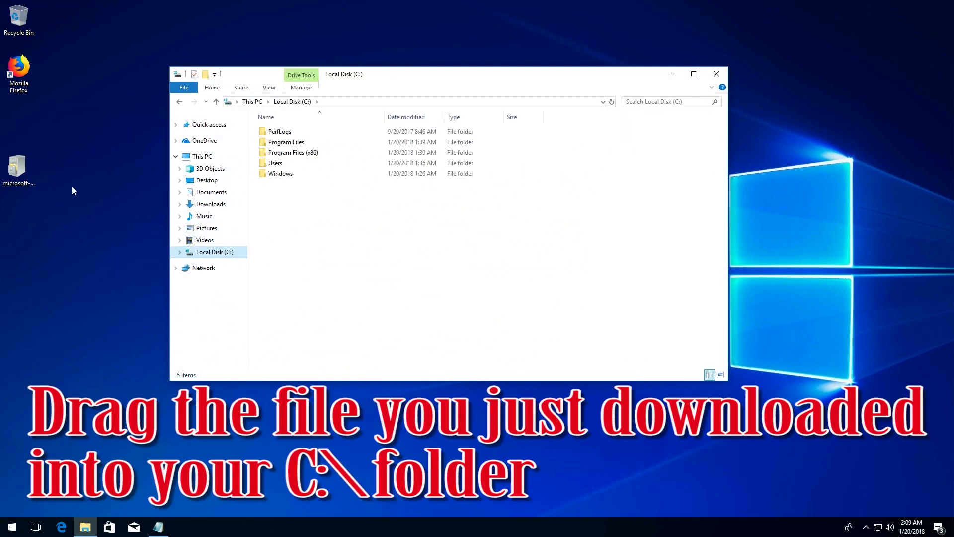
click(18, 168)
drag(19, 169, 322, 219)
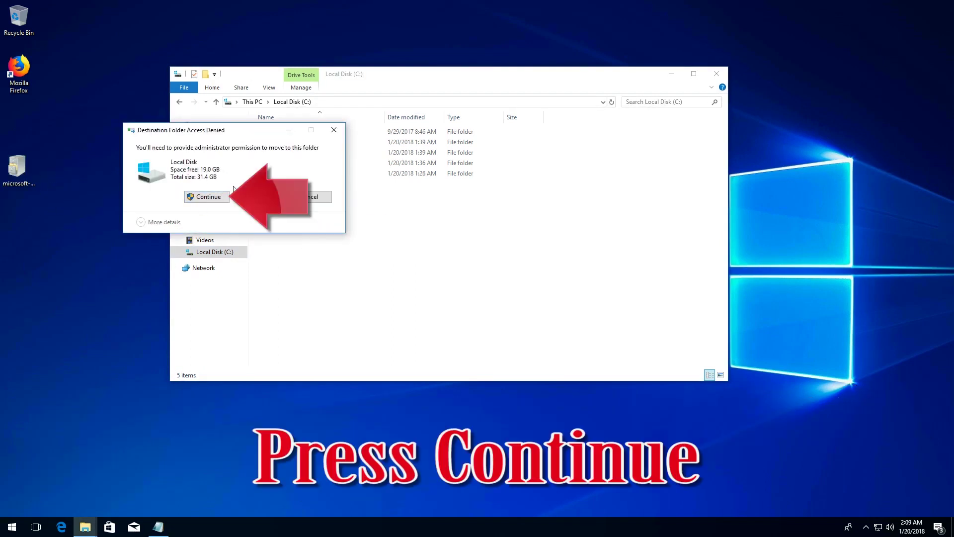
click(204, 198)
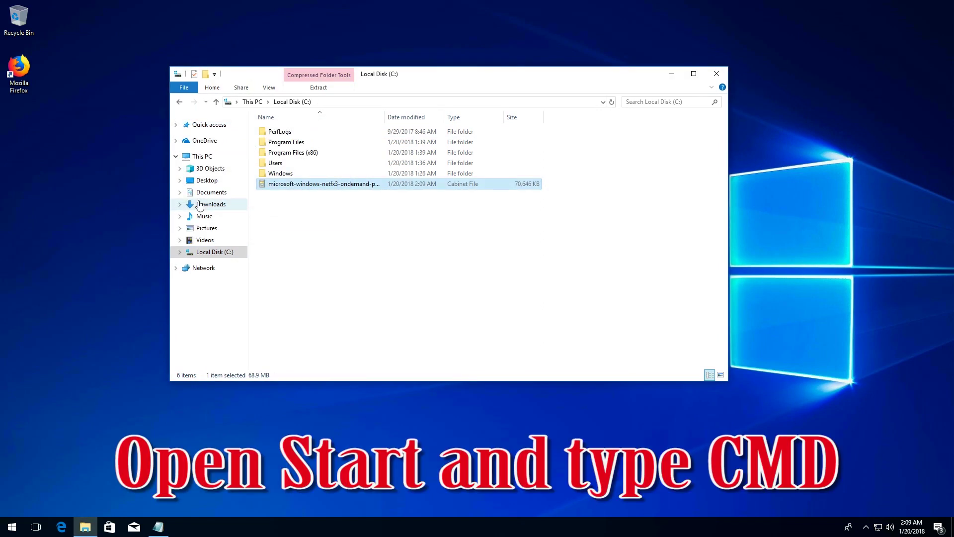
click(724, 67)
Search 'cmd' and launch Command Prompt as administrator, accepting the UAC prompt
key(super)
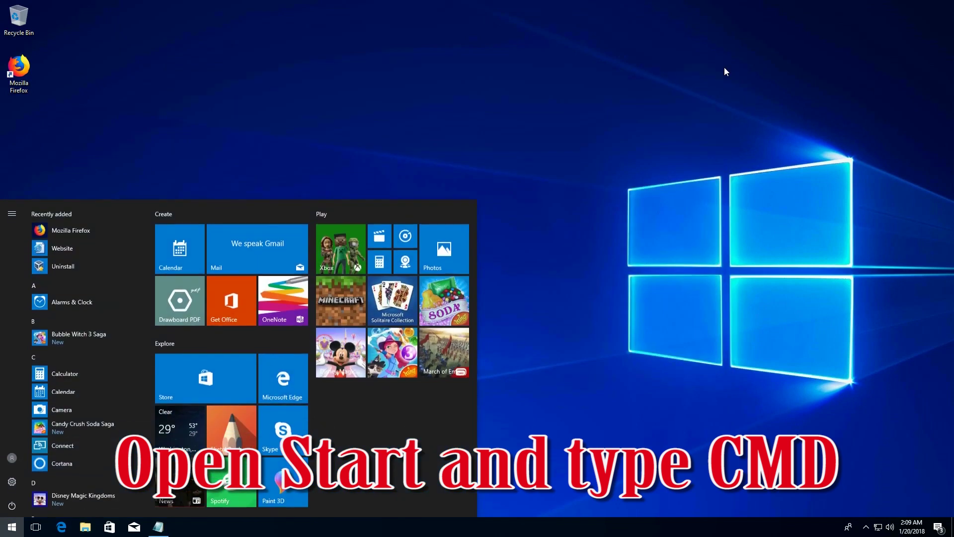
text(cmd)
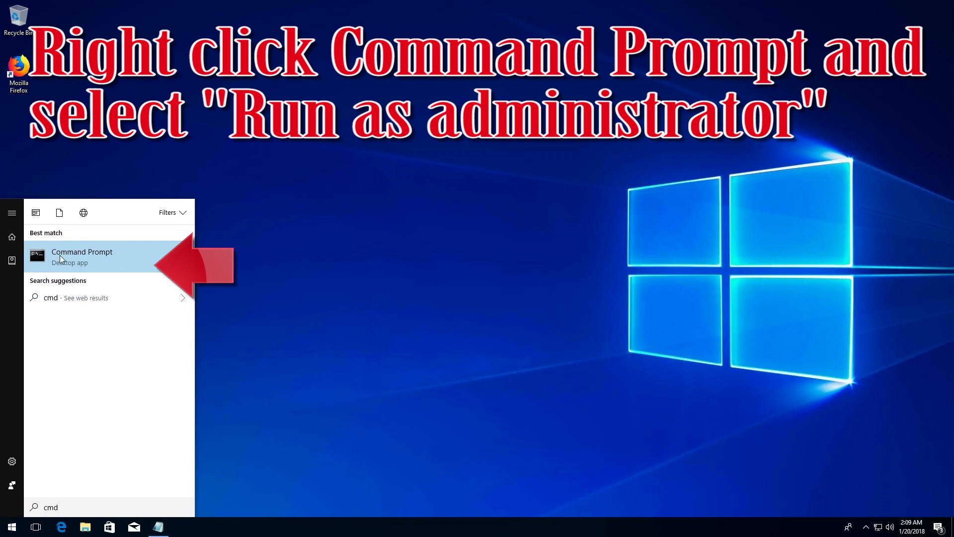
right_click(60, 255)
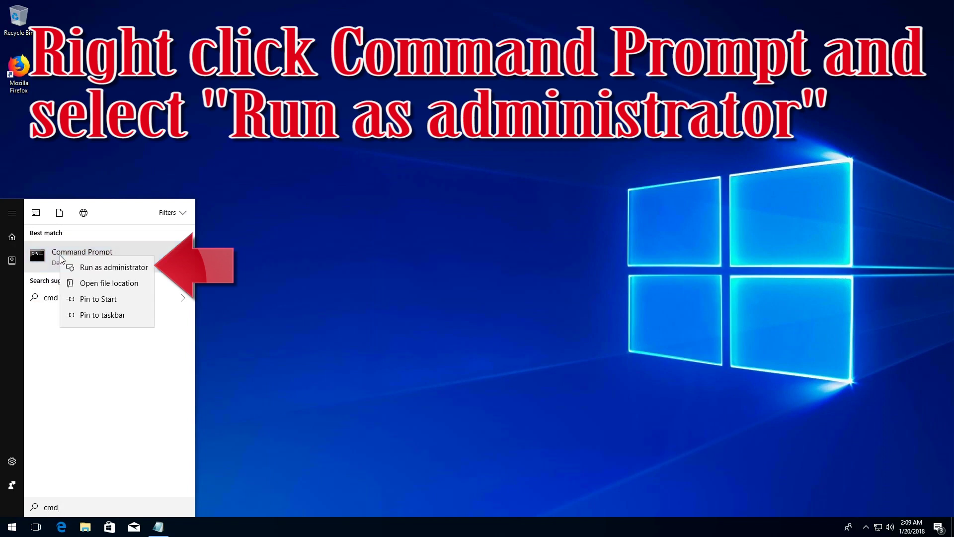
click(100, 268)
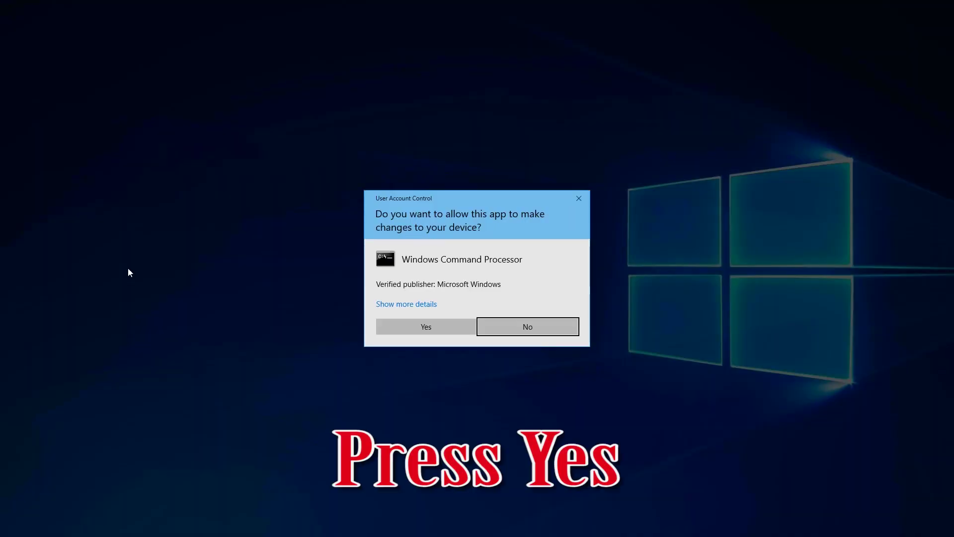
click(443, 324)
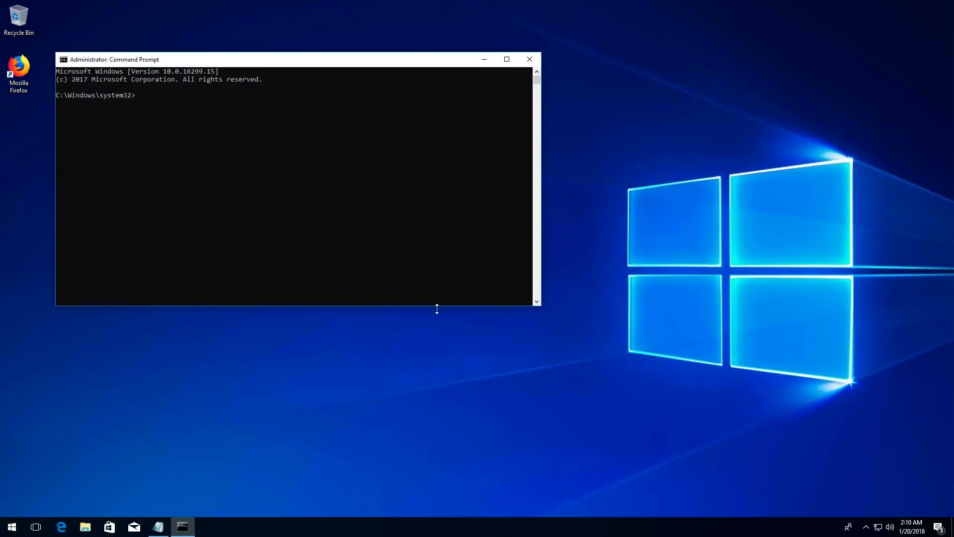
drag(303, 61, 476, 120)
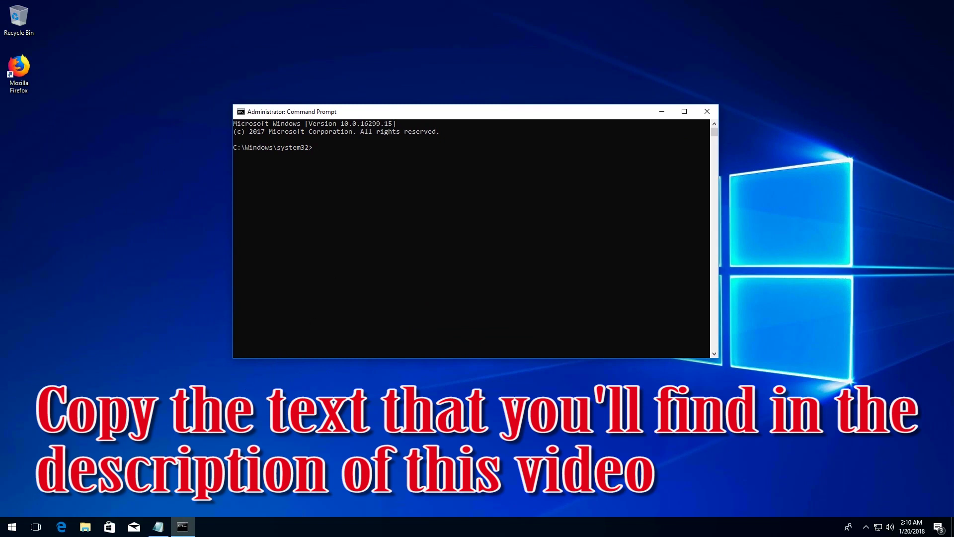
Copy the full Dism.exe NetFX3 enable-feature line from Notepad to the clipboard
click(158, 526)
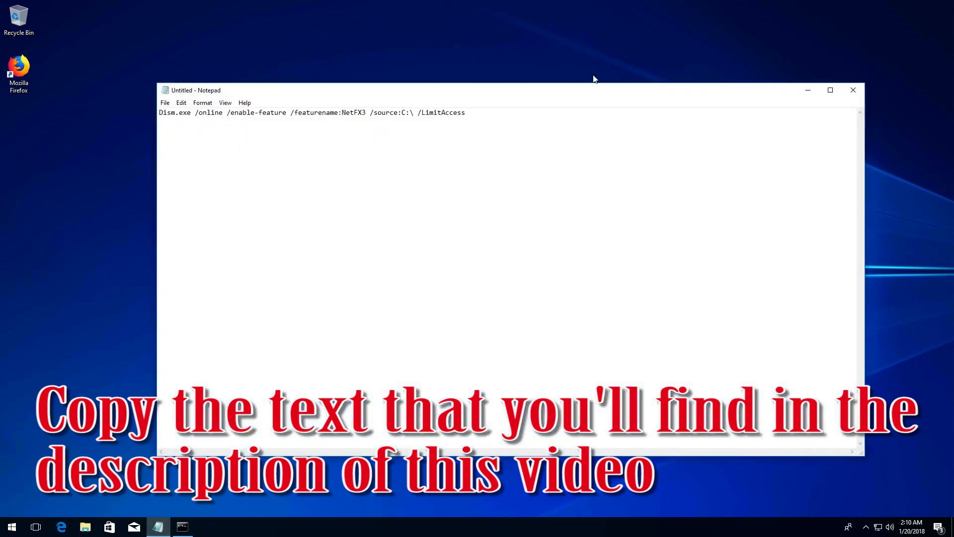
drag(512, 115, 158, 115)
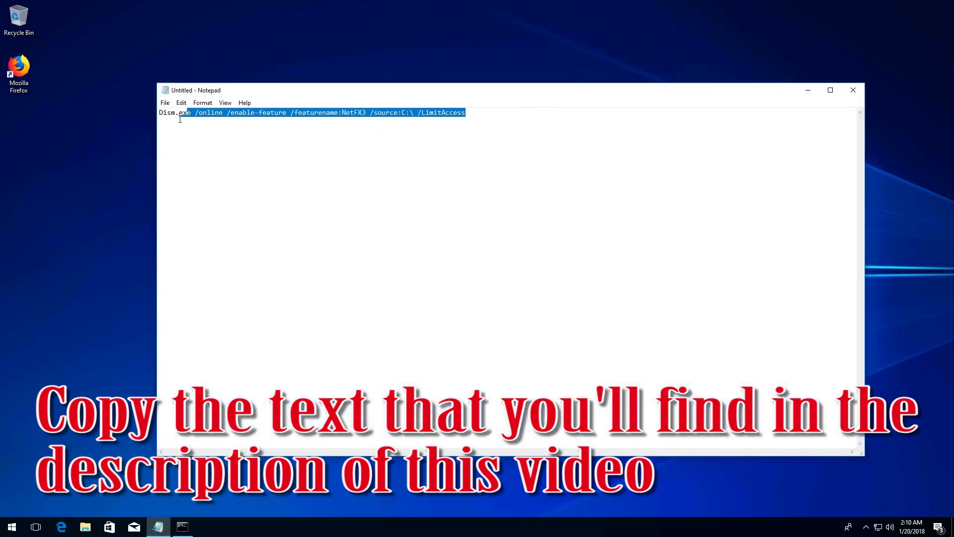
right_click(174, 122)
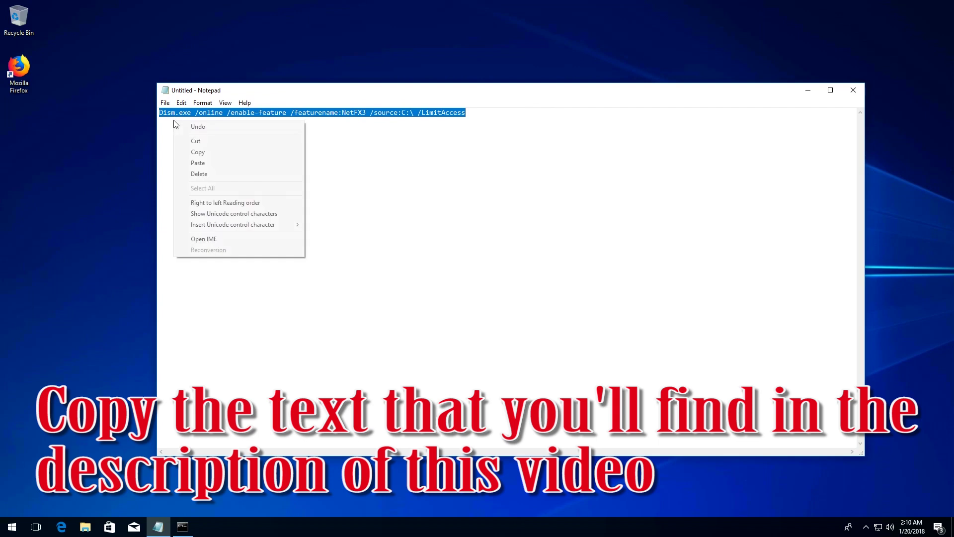
click(199, 152)
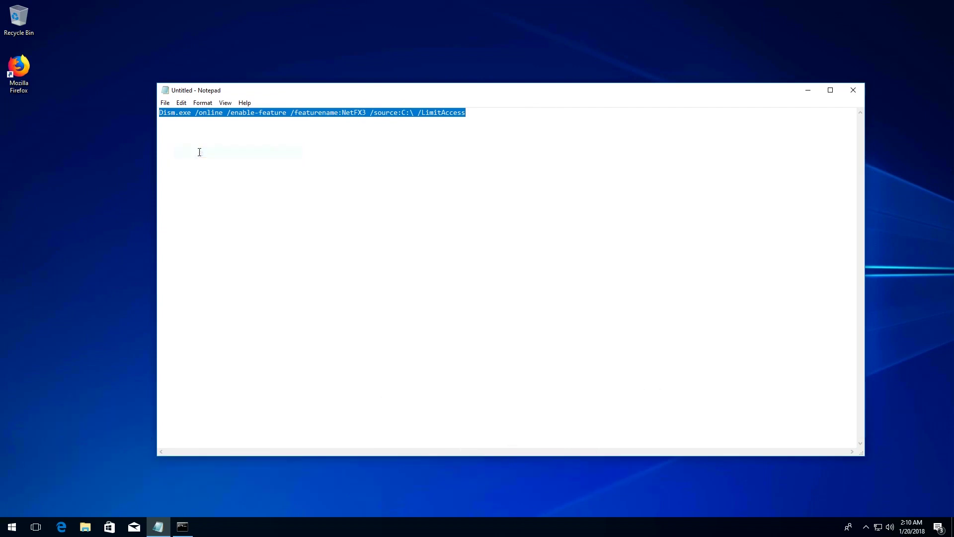
click(802, 91)
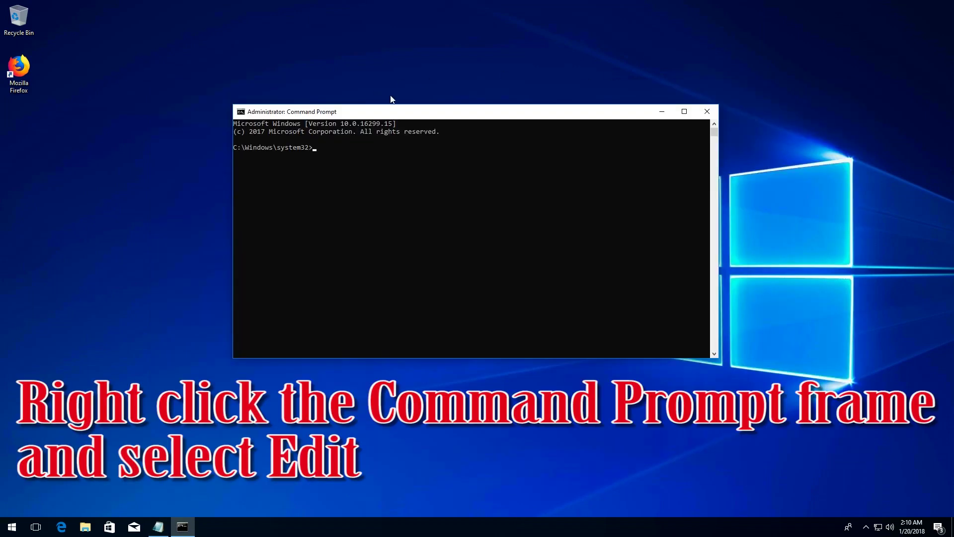
Paste and run the DISM NetFX3 command until it reaches 100%, then exit the console
right_click(477, 113)
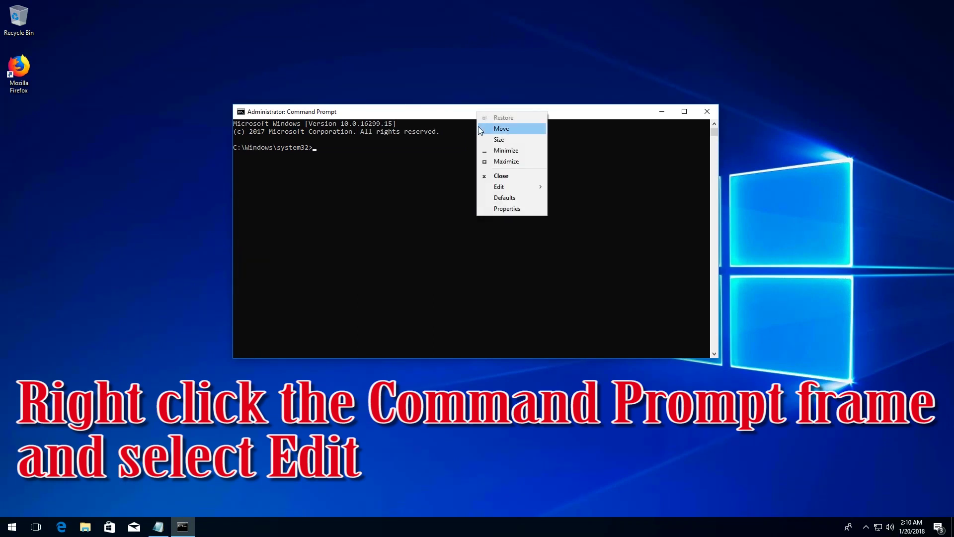
mouse_move(499, 186)
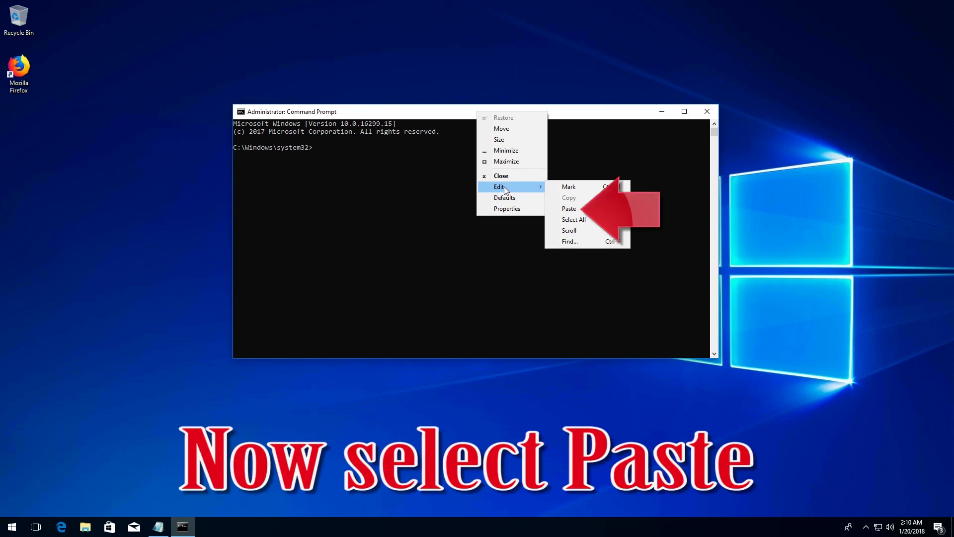
click(588, 209)
key(Return)
text(exit)
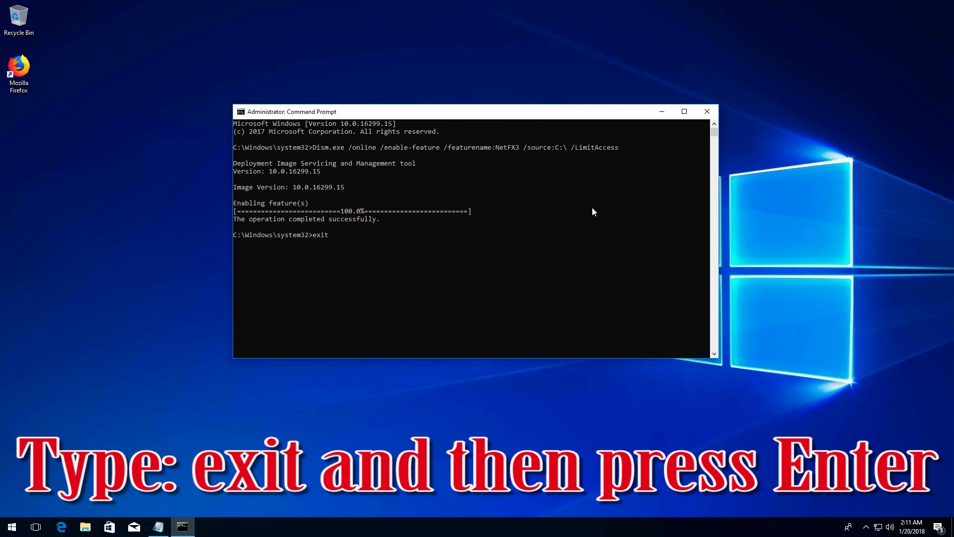
key(Return)
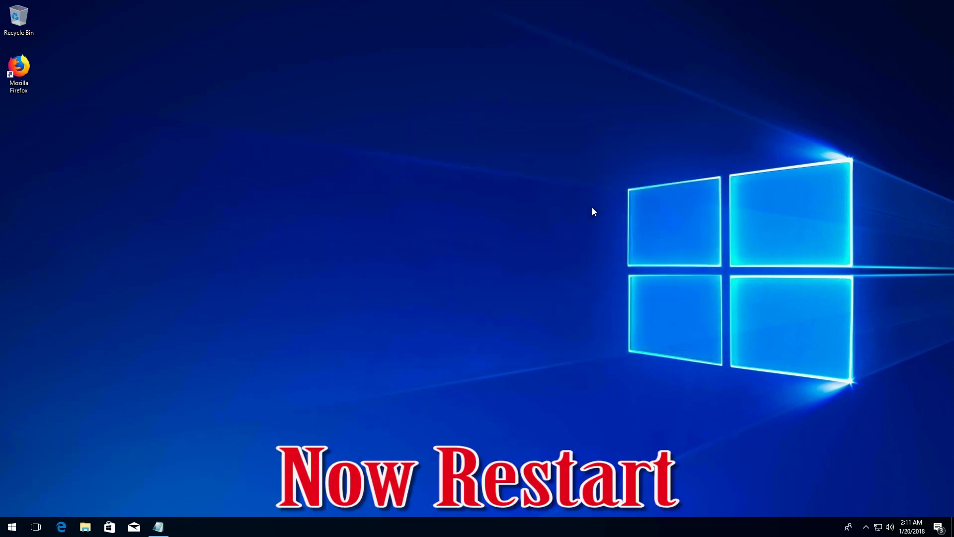
Search Start for 'computer management' and open the best match
click(12, 527)
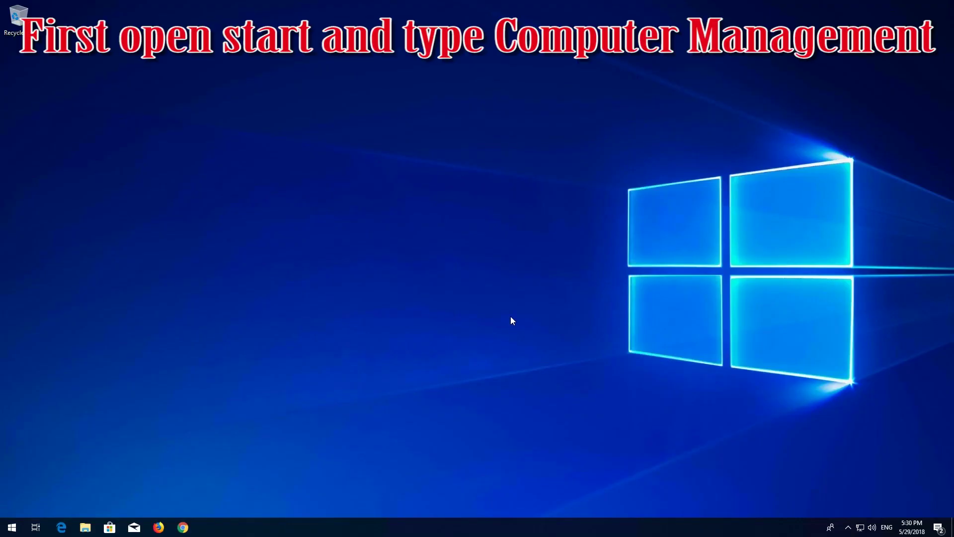
key(super)
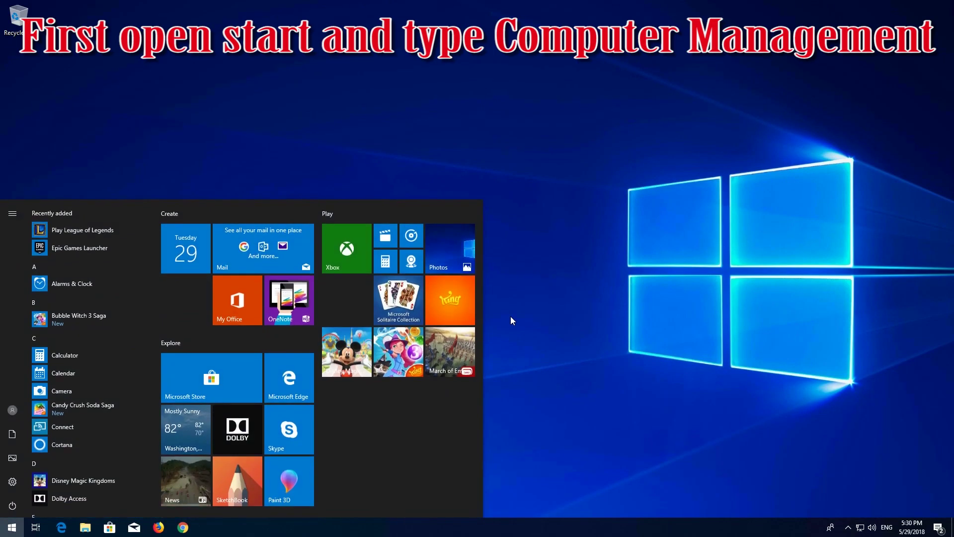
text(comp)
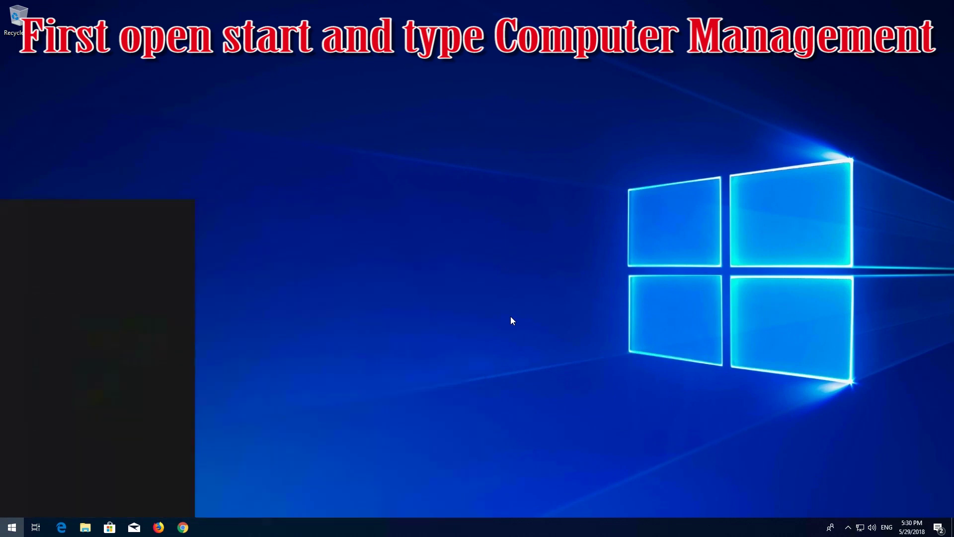
text(uter mana)
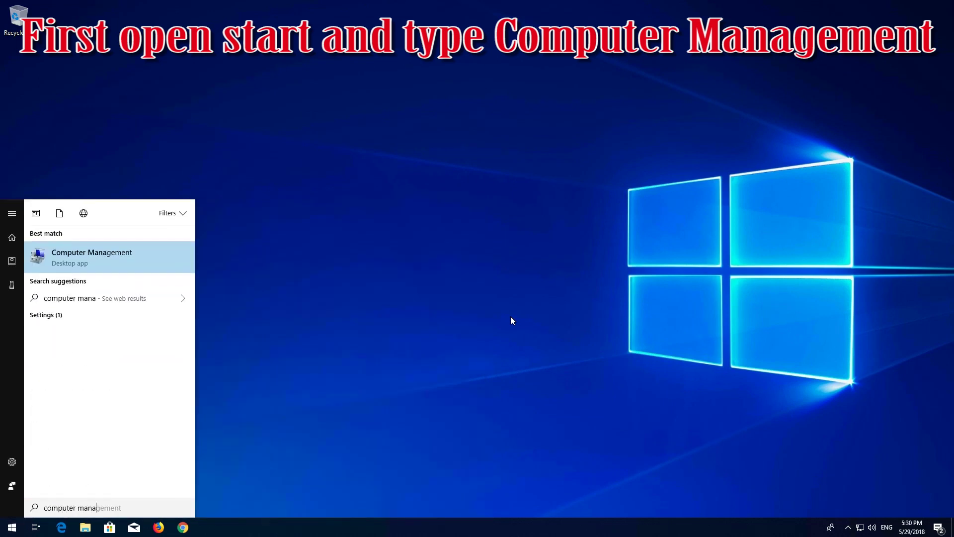
text(gement)
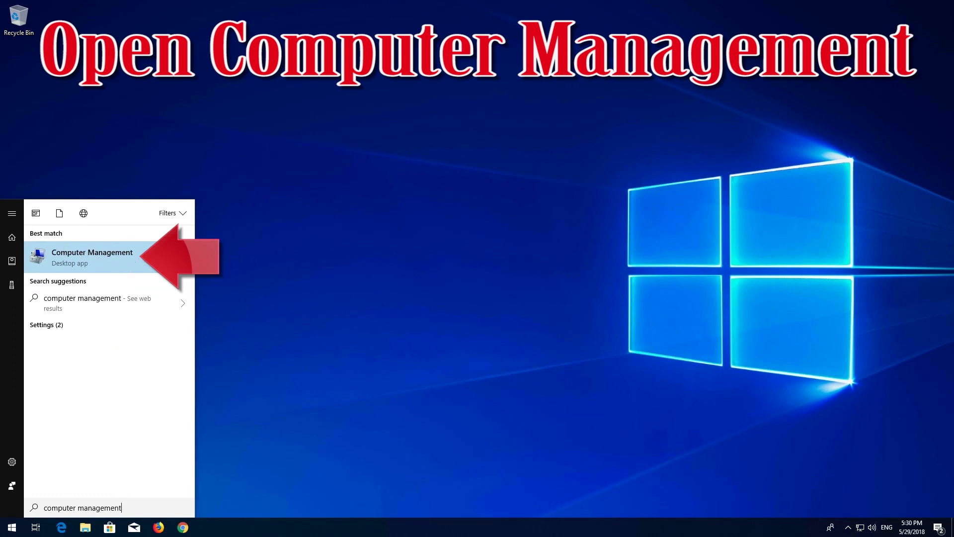
click(144, 265)
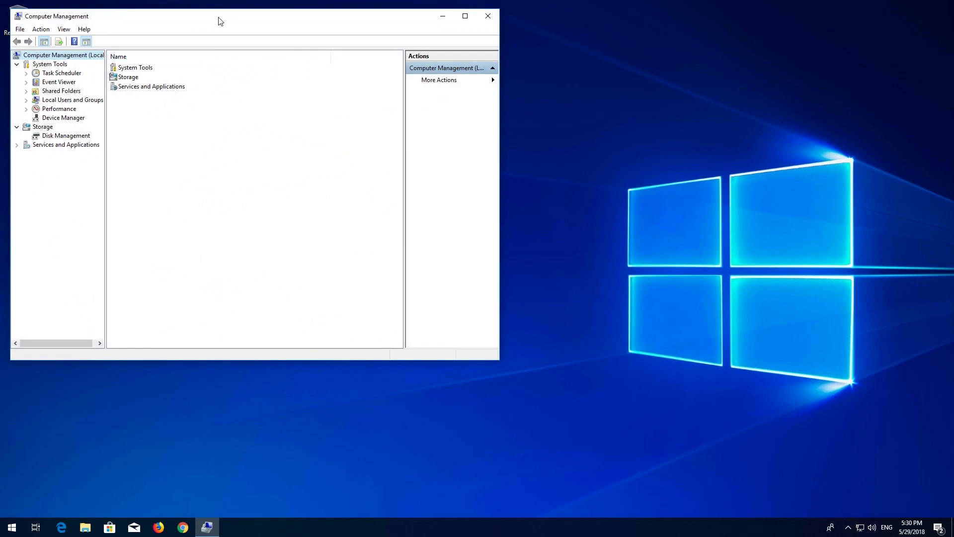
Open Services under Services and Applications and select the disabled Windows Update service
mouse_move(226, 21)
mouse_down()
mouse_move(422, 82)
mouse_move(498, 91)
mouse_up()
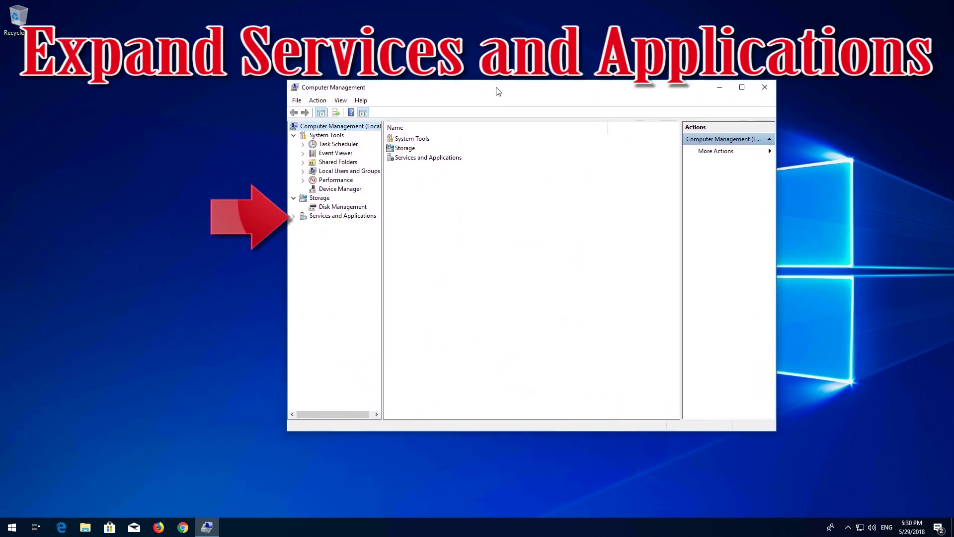
click(293, 216)
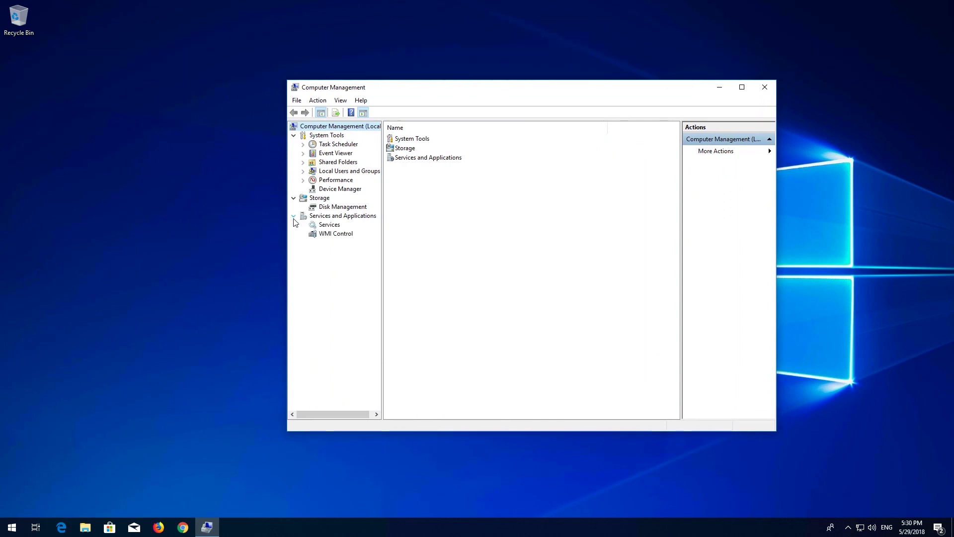
click(319, 226)
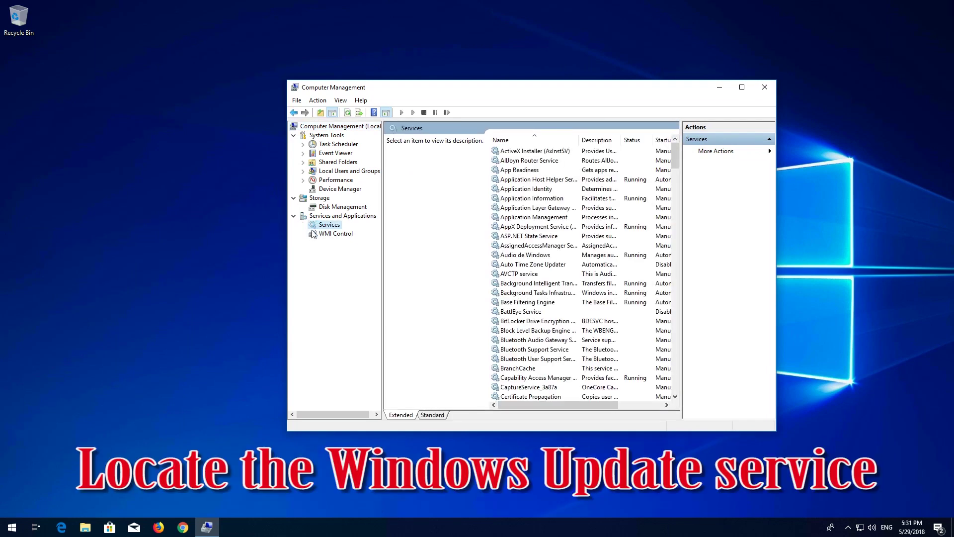
click(532, 189)
scroll(600, 192, down, 20)
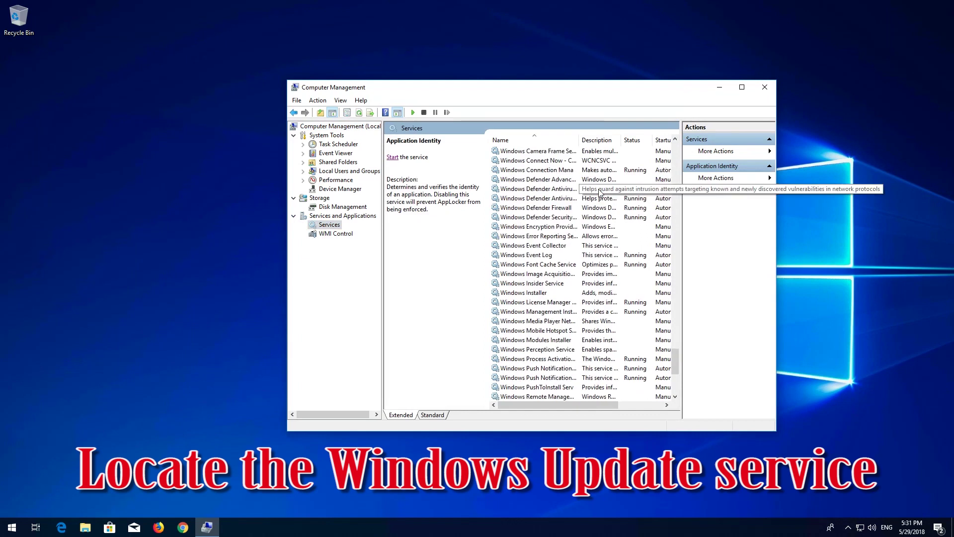
scroll(594, 209, down, 3)
scroll(586, 228, down, 1)
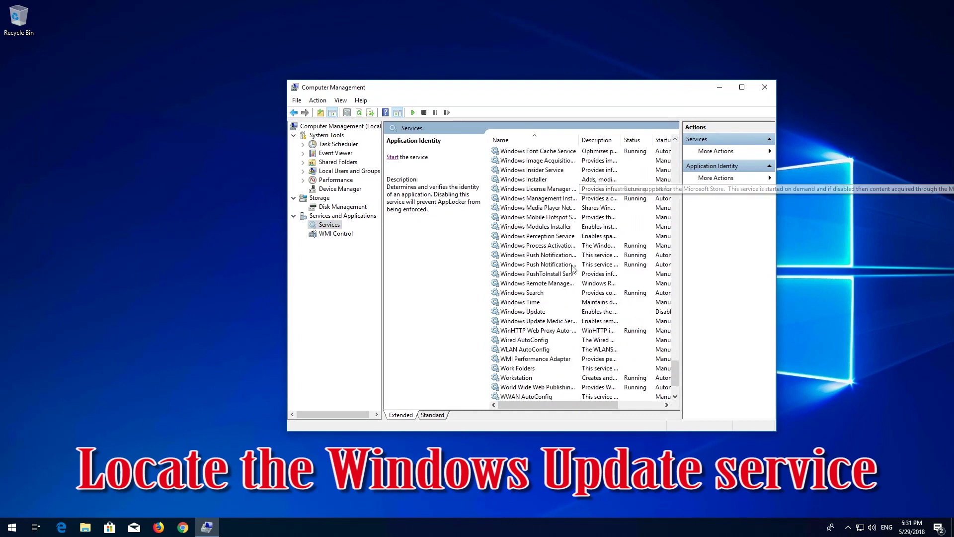
click(547, 311)
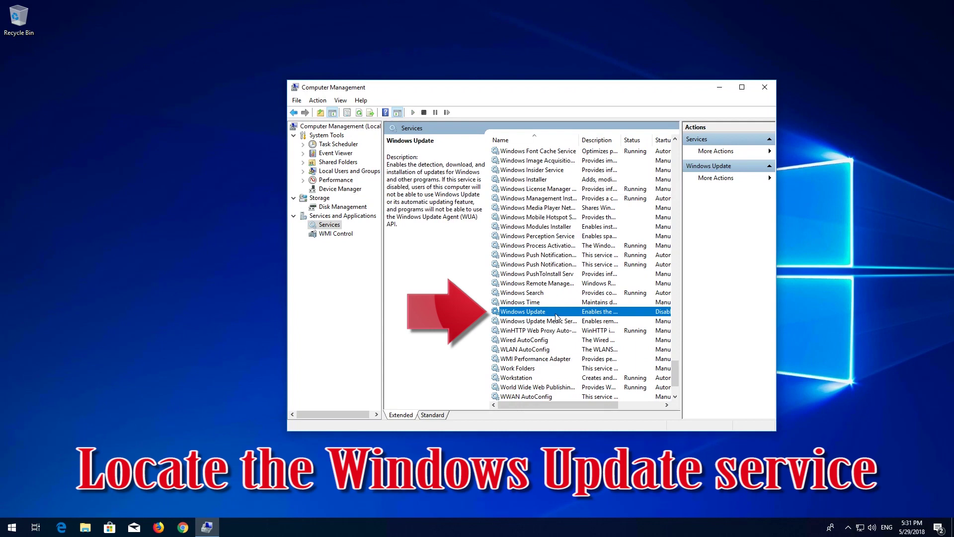
Set Windows Update startup type to Automatic, start the service, and close Computer Management
right_click(555, 317)
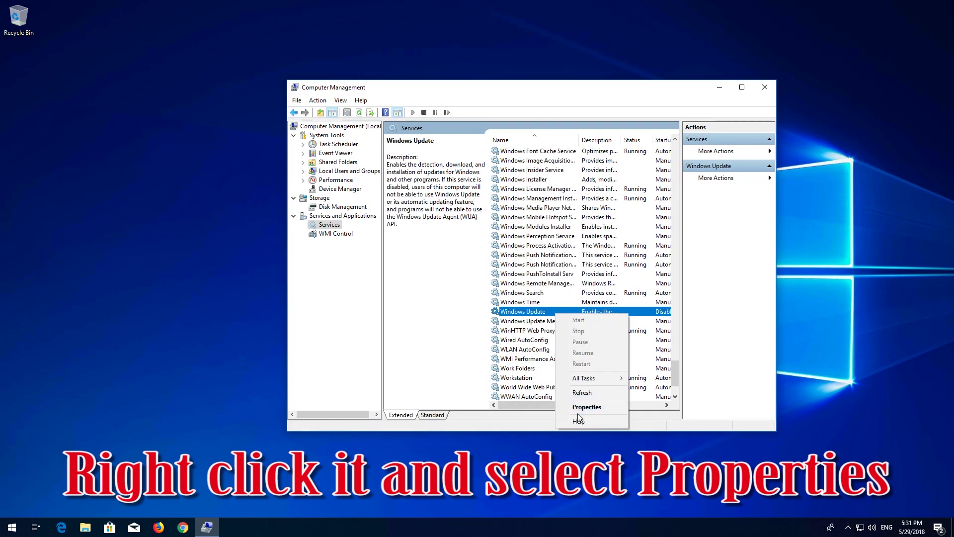
click(602, 406)
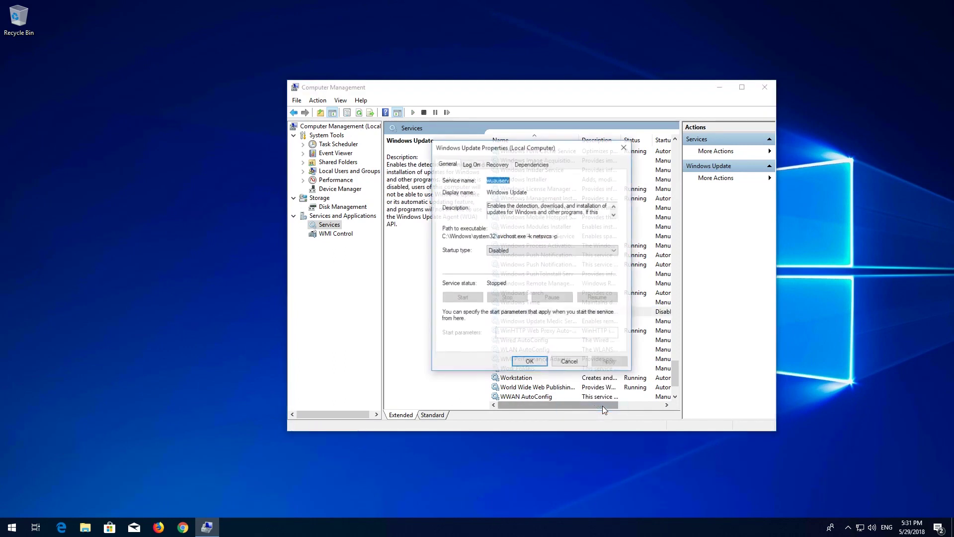
click(517, 251)
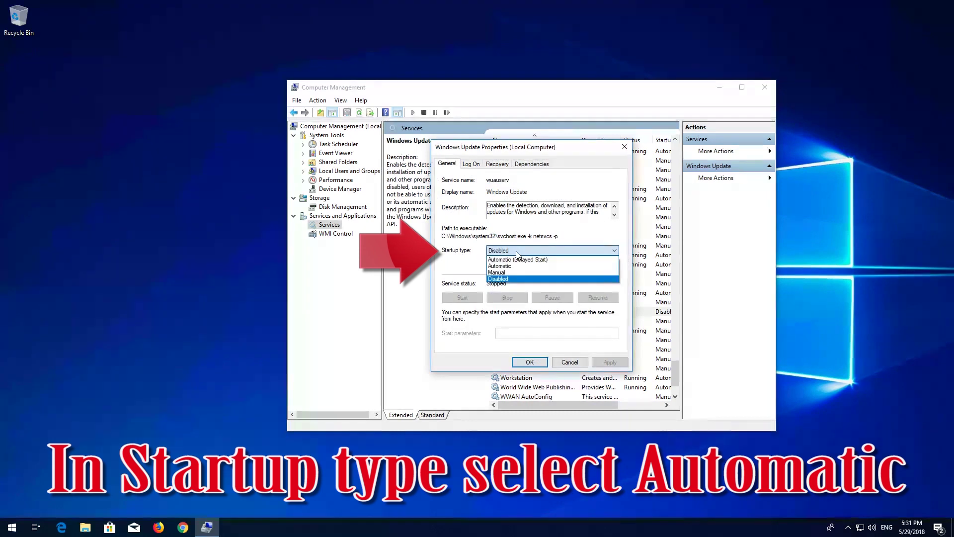
click(553, 270)
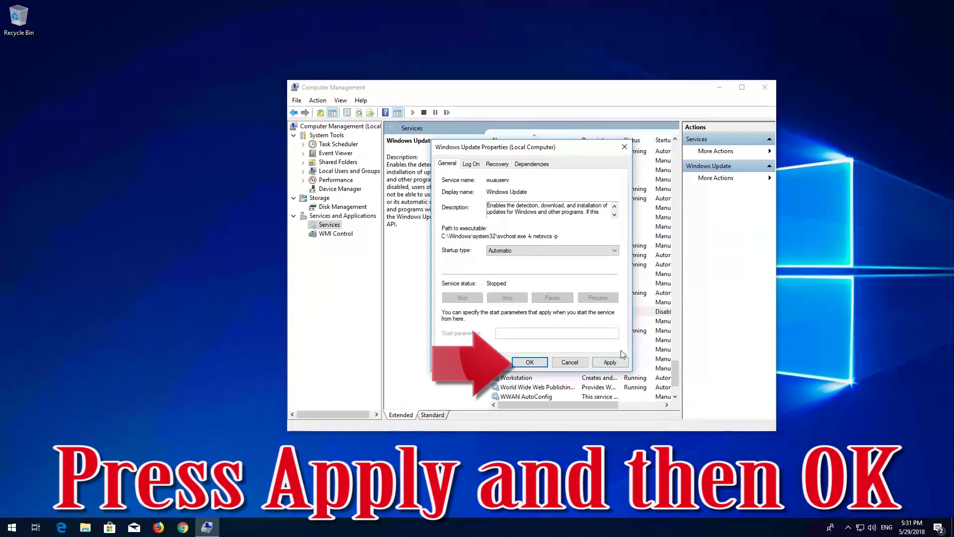
click(616, 362)
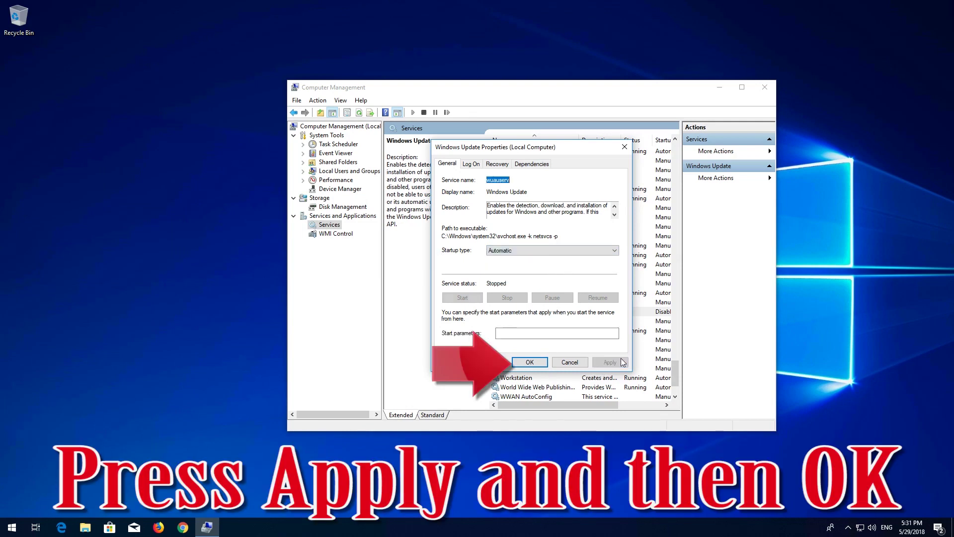
click(545, 364)
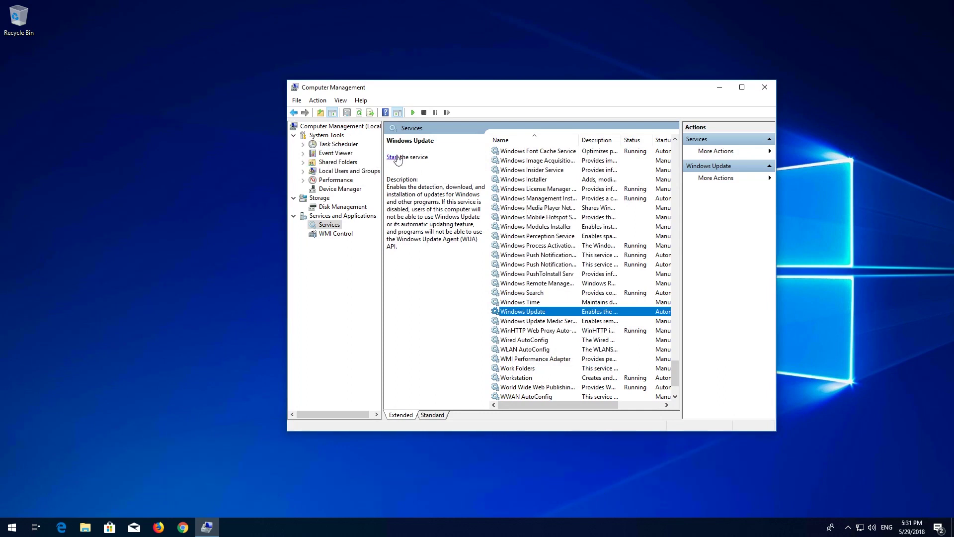
click(392, 157)
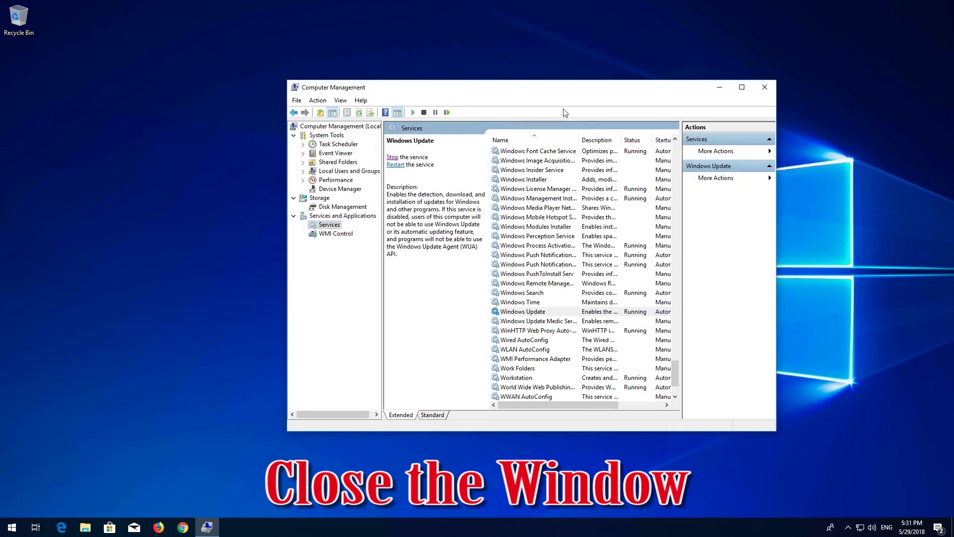
click(764, 87)
Open Control Panel from Start search and go to Programs > Programs and Features
key(super)
text(control pa)
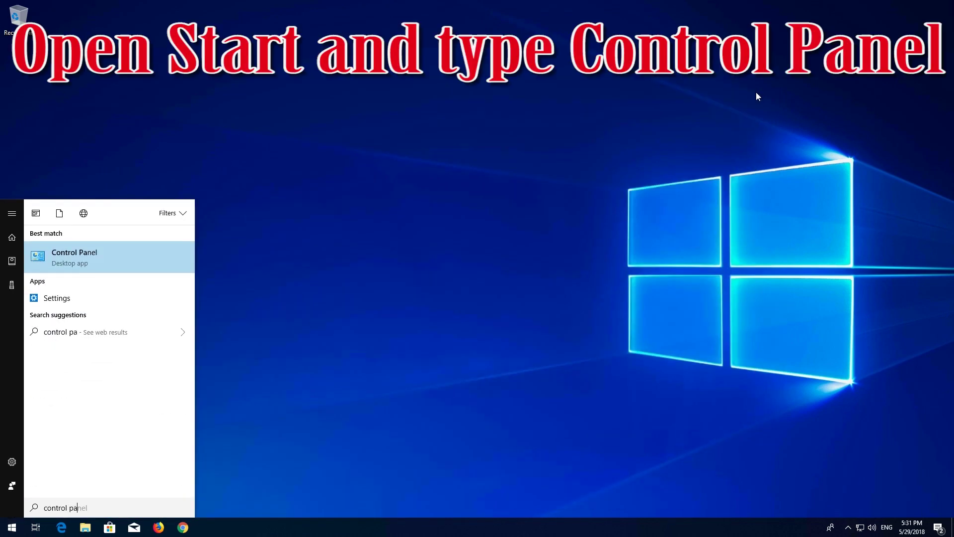
text(nel)
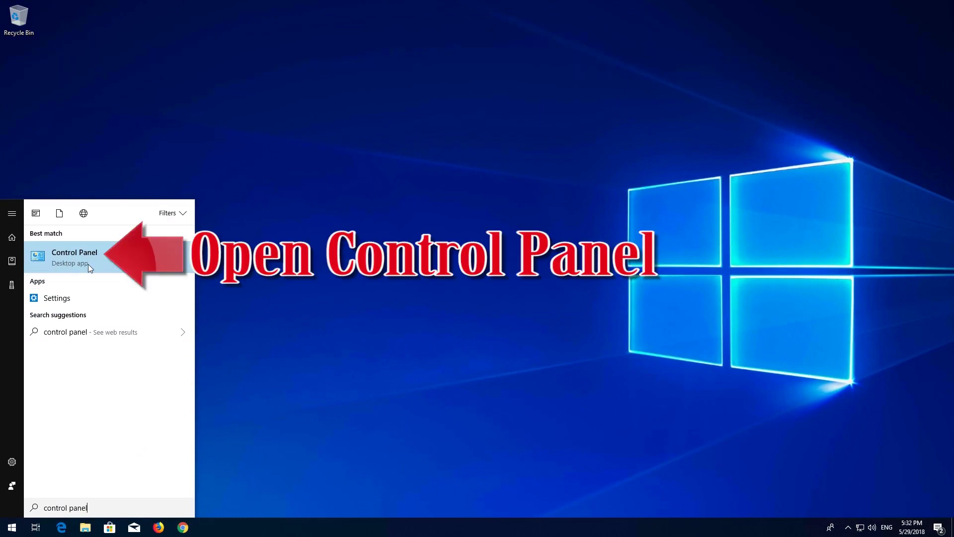
click(89, 265)
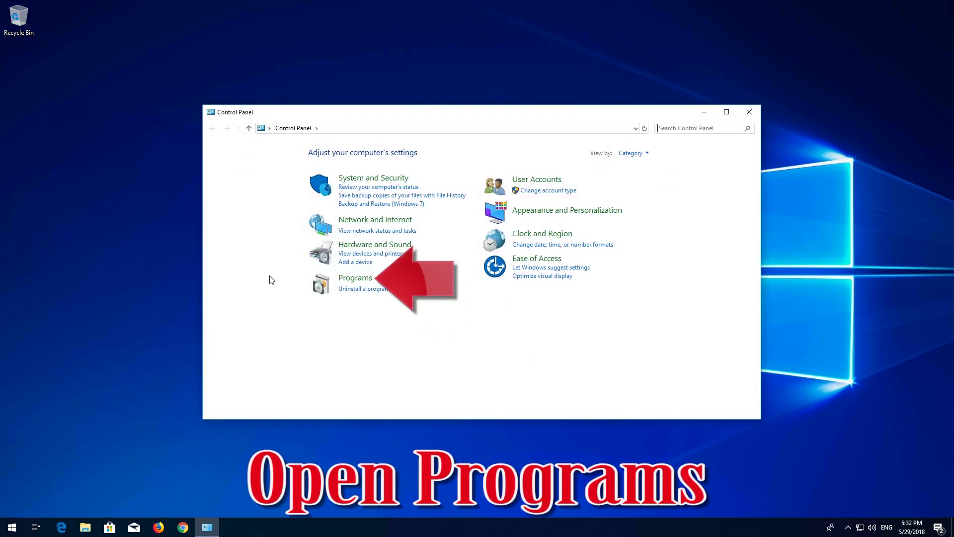
click(362, 282)
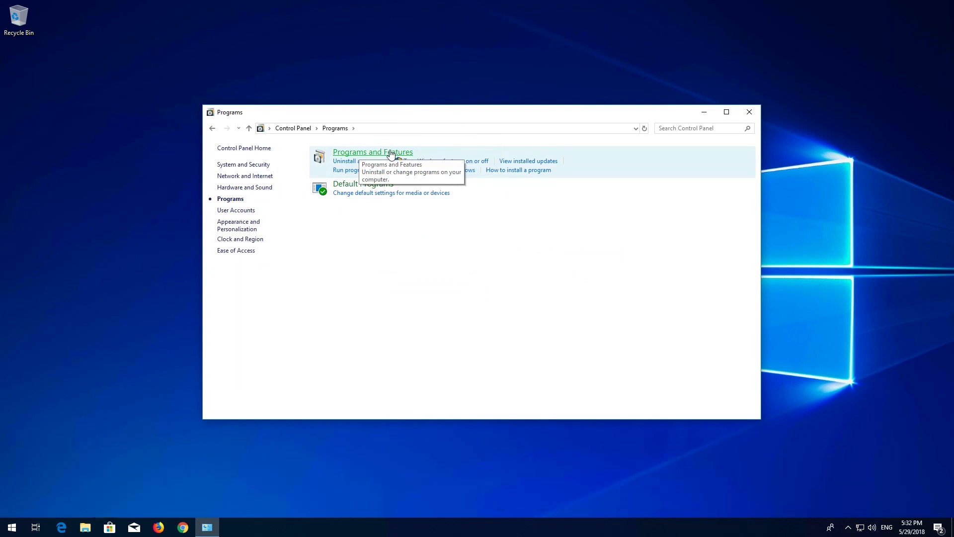
click(391, 153)
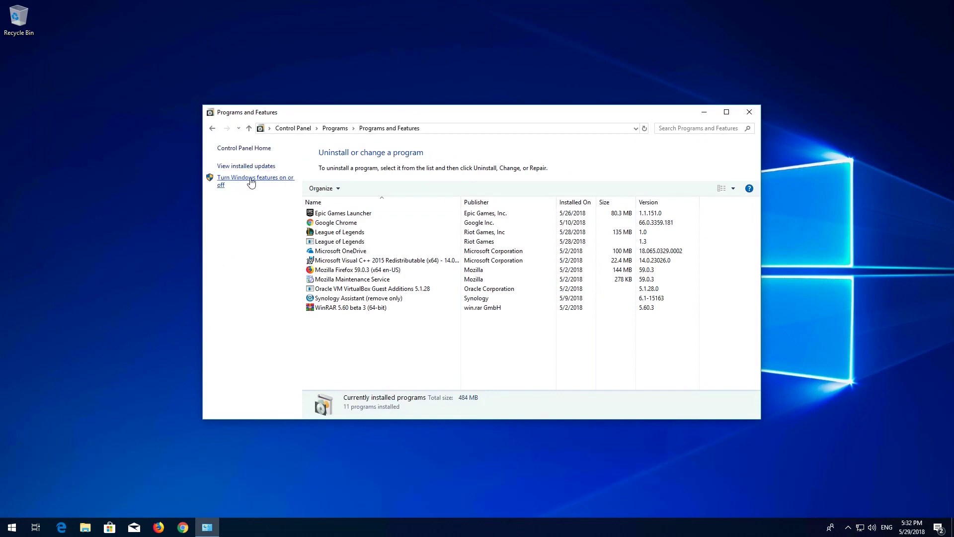
Enable .NET Framework 3.5 with WCF HTTP and Non-HTTP Activation, and confirm with OK
click(251, 182)
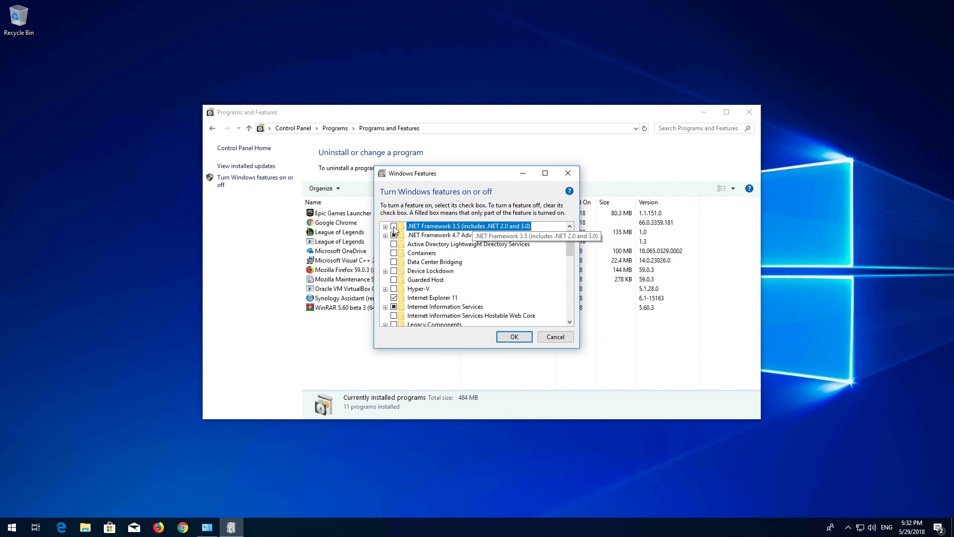
click(393, 226)
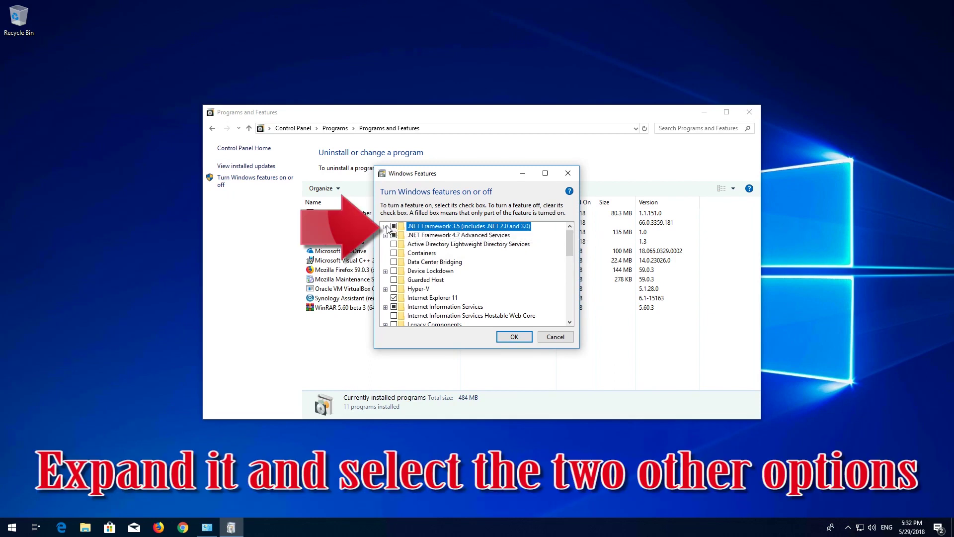
click(386, 227)
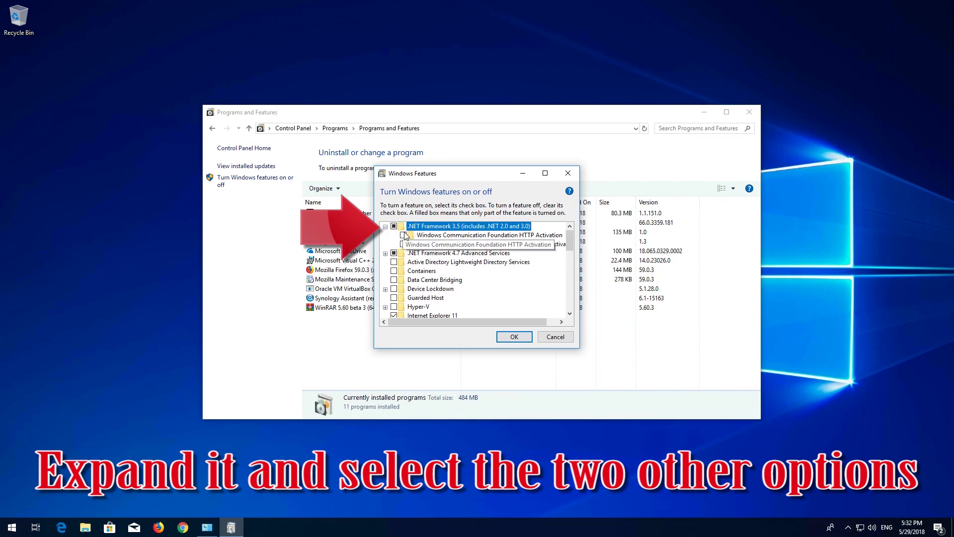
click(403, 235)
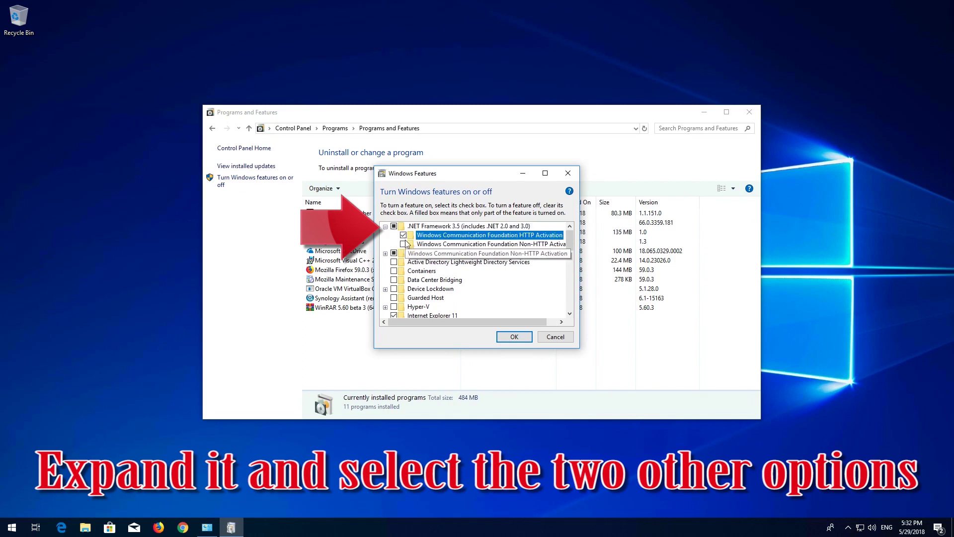
click(404, 244)
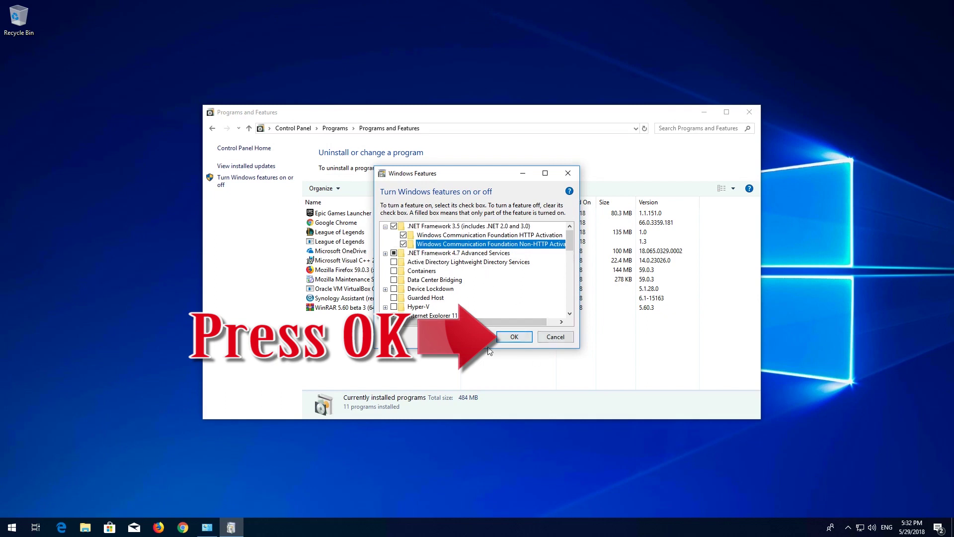
click(514, 337)
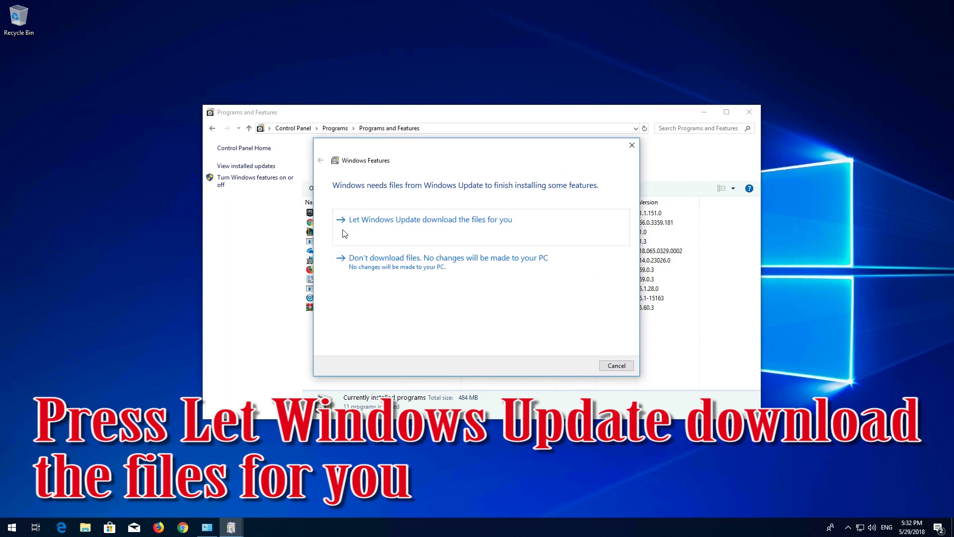
Let Windows Update download the .NET 3.5 files, then close Windows Features and Programs and Features
click(445, 235)
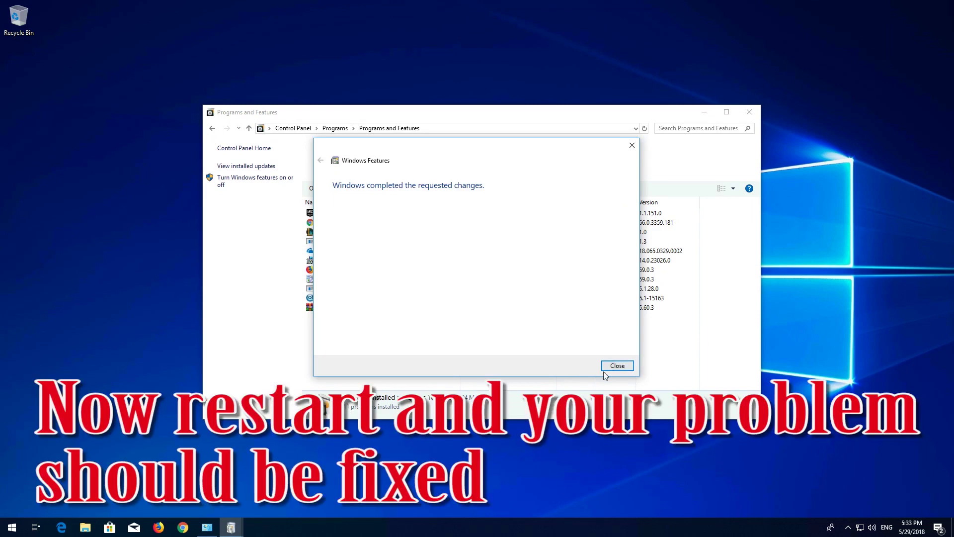
click(616, 366)
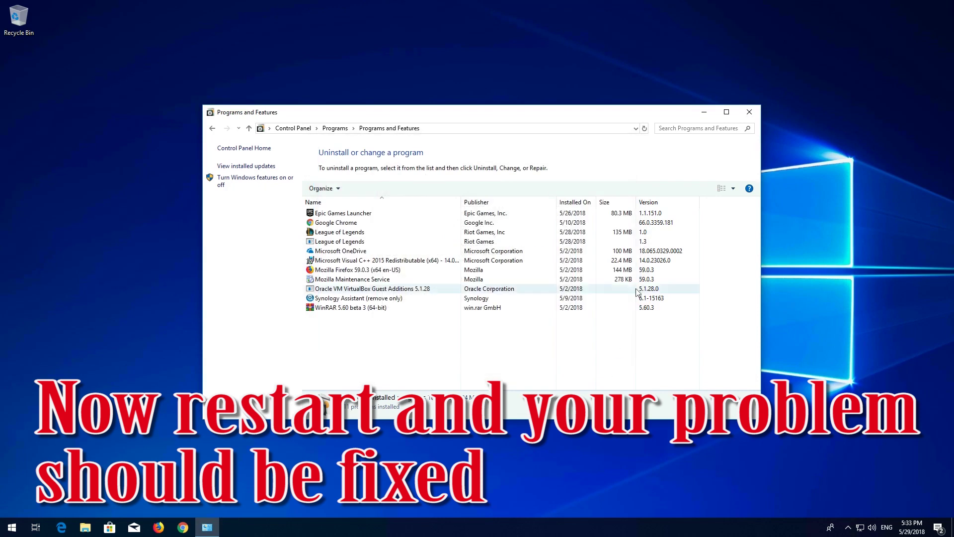
click(749, 112)
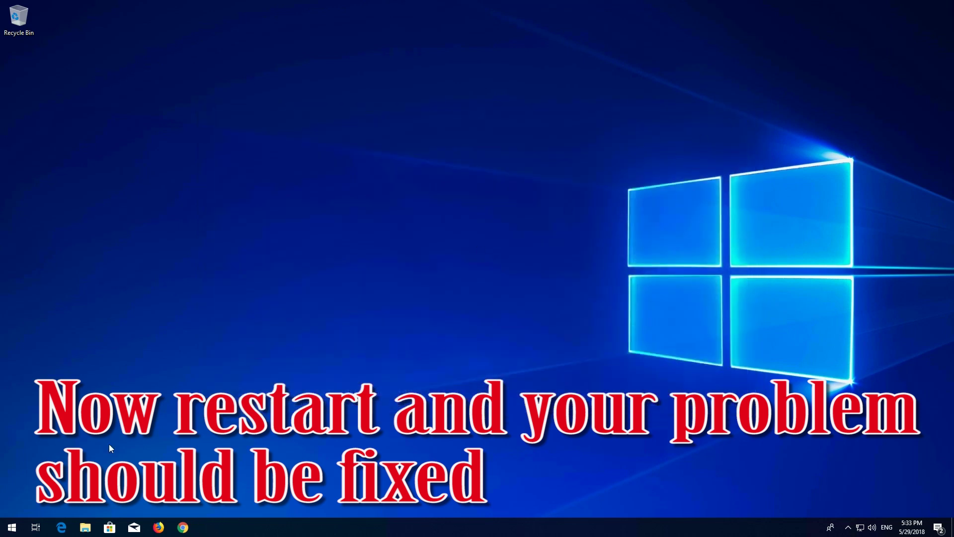
Restart Windows through the Start menu's power options
click(12, 527)
click(13, 506)
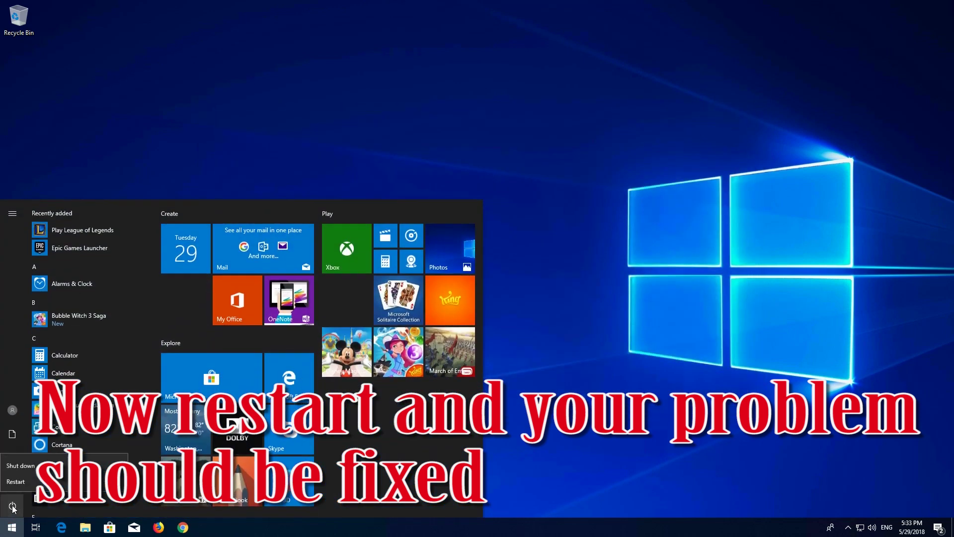
click(20, 482)
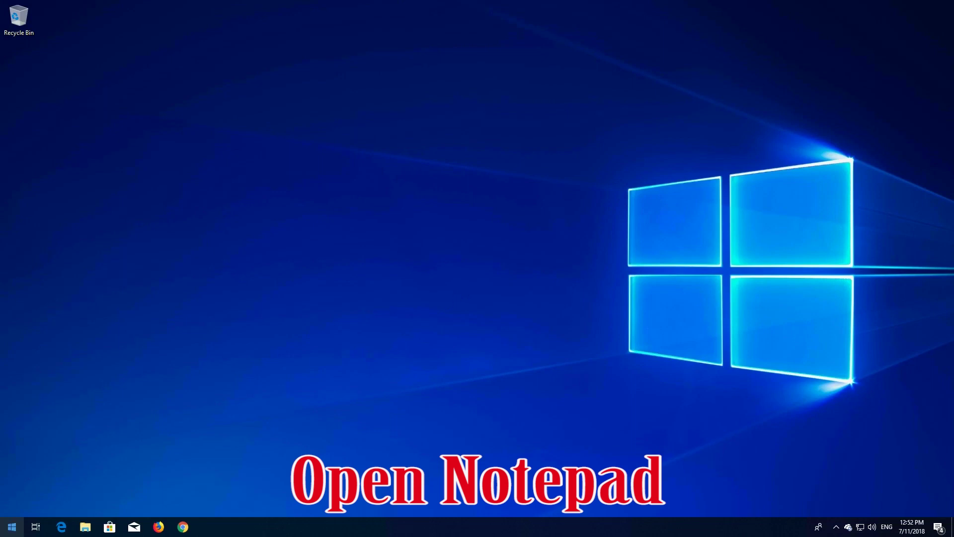
Launch Notepad and paste in the offline .NET 3.5 installer script
click(11, 526)
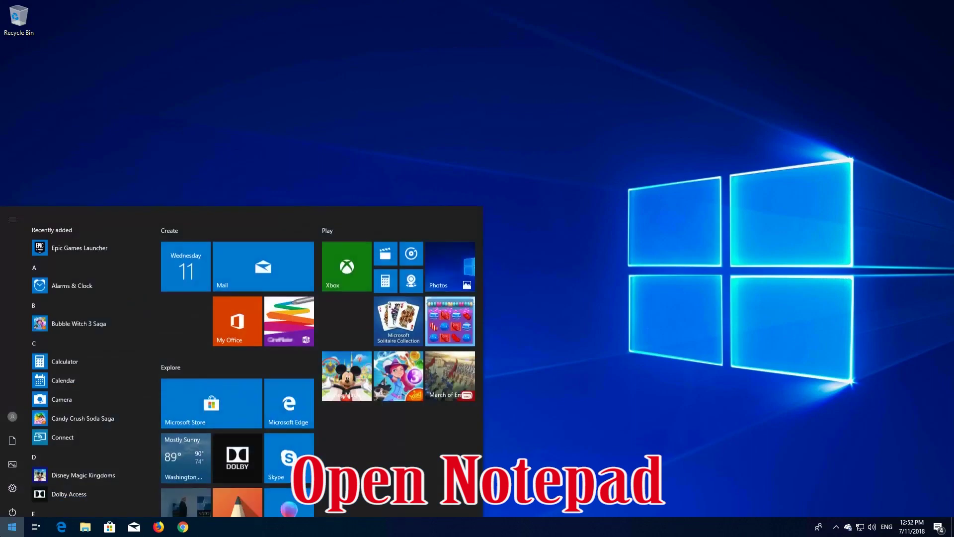
text(note)
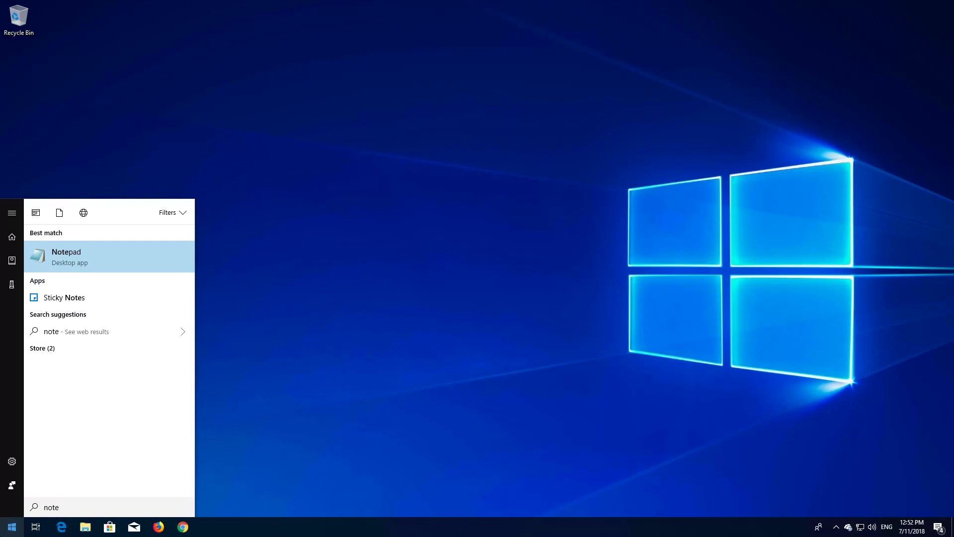
key(Return)
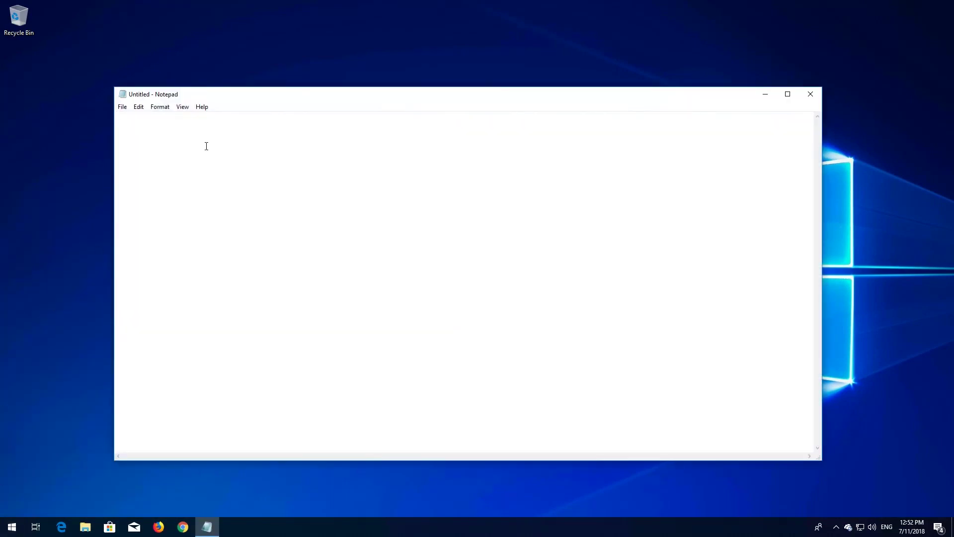
right_click(206, 145)
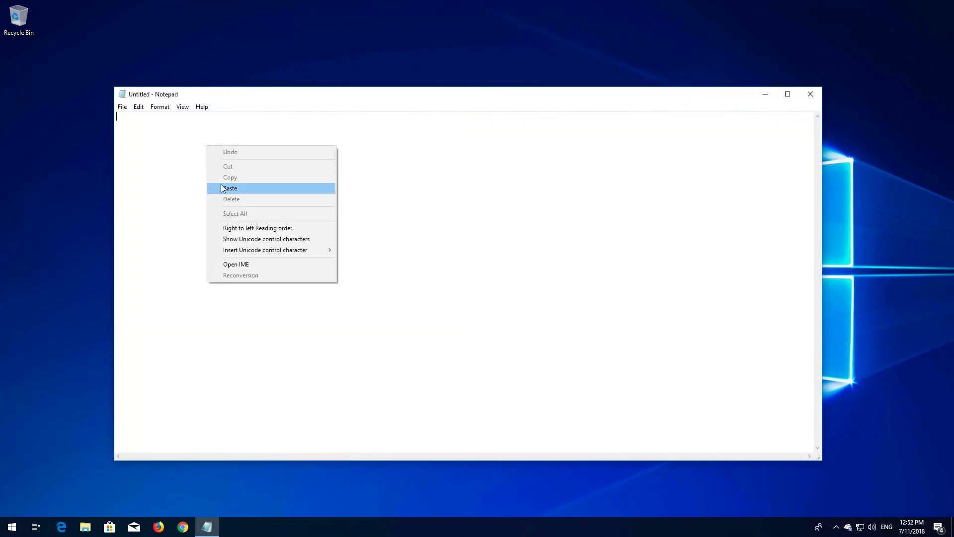
click(284, 188)
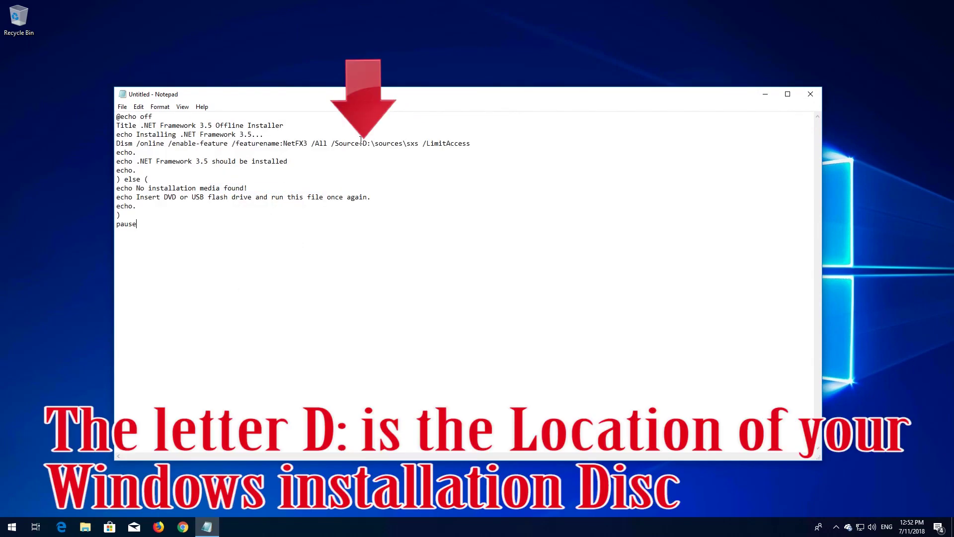
Select the D source drive letter and confirm in File Explorer that the disc is D:
drag(359, 143, 371, 142)
double_click(366, 143)
click(88, 528)
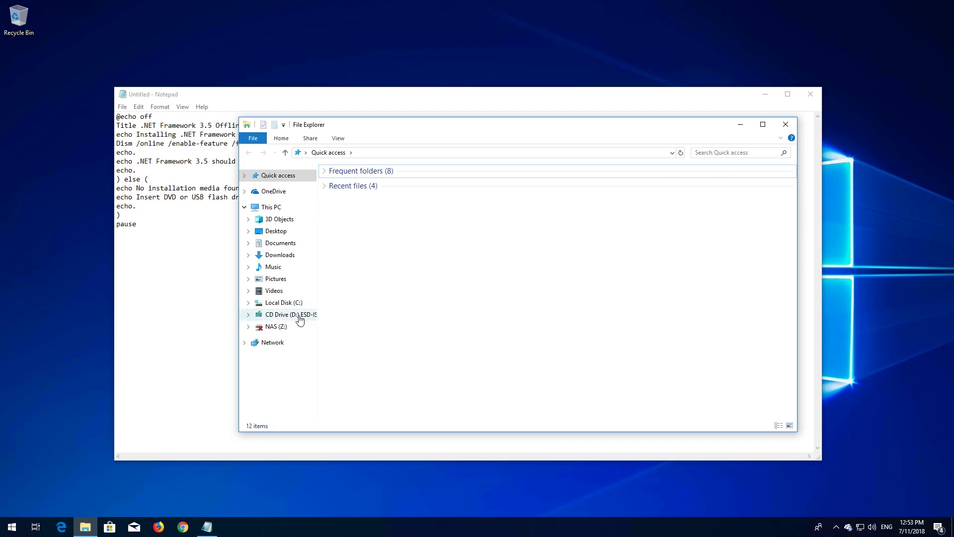
click(787, 124)
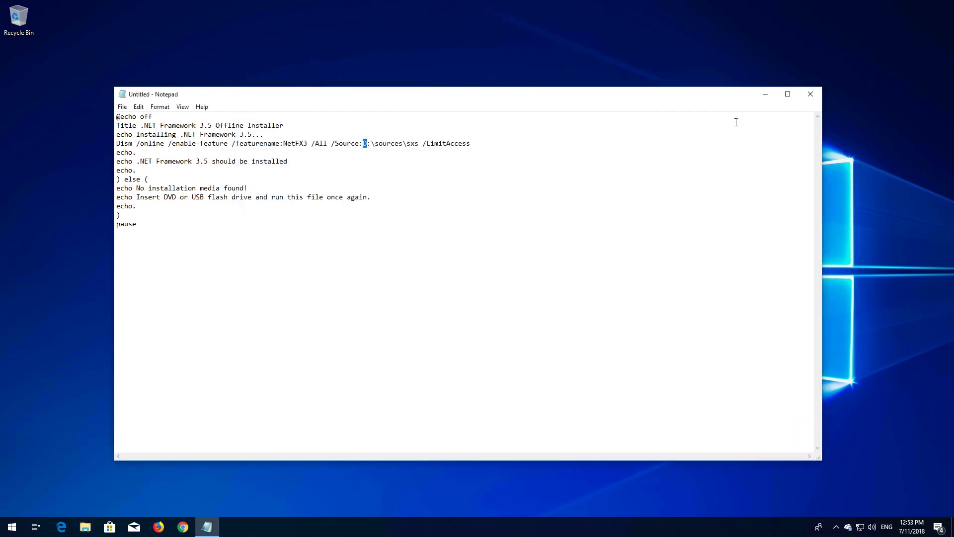
Save the script to the Desktop as fix.cmd with type All Files, then close Notepad
click(122, 107)
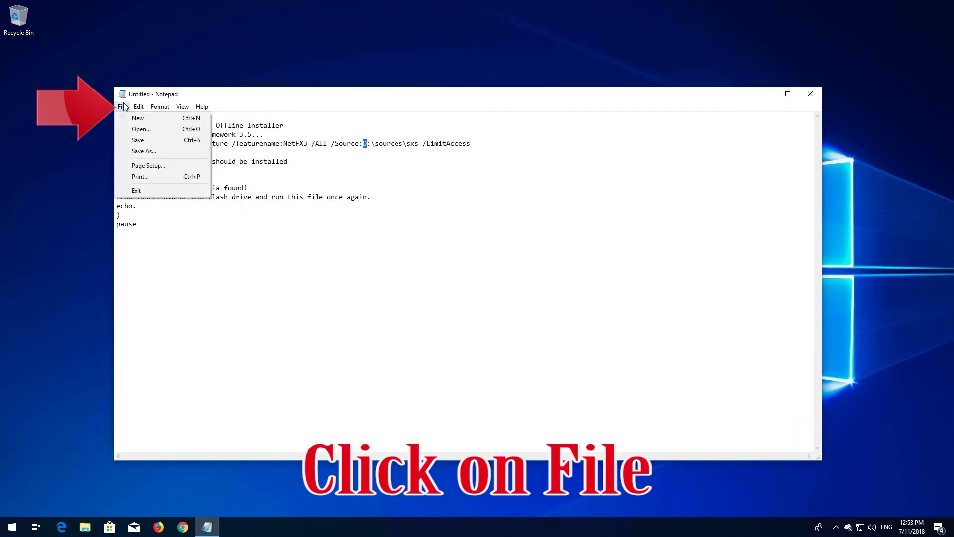
click(157, 150)
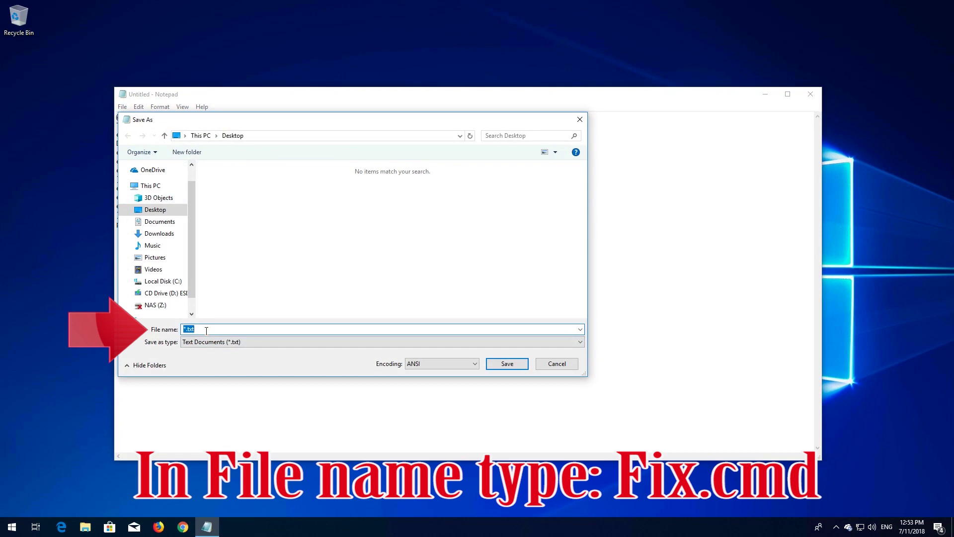
text(fix.c)
text(md)
click(210, 342)
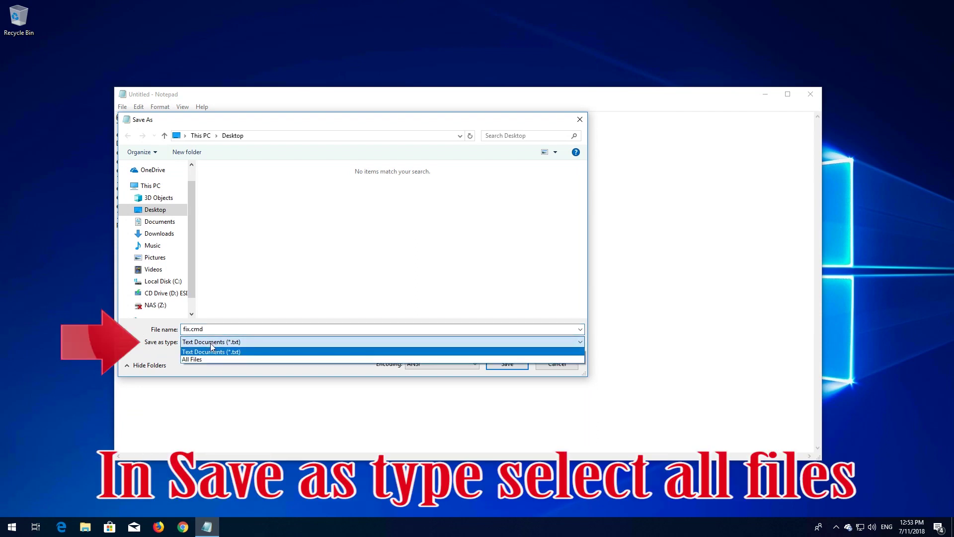
click(231, 361)
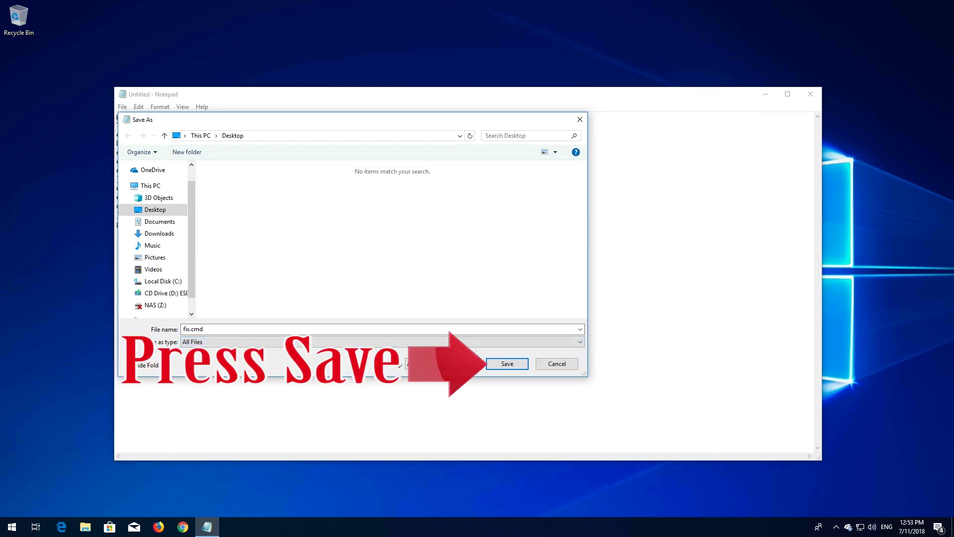
click(500, 365)
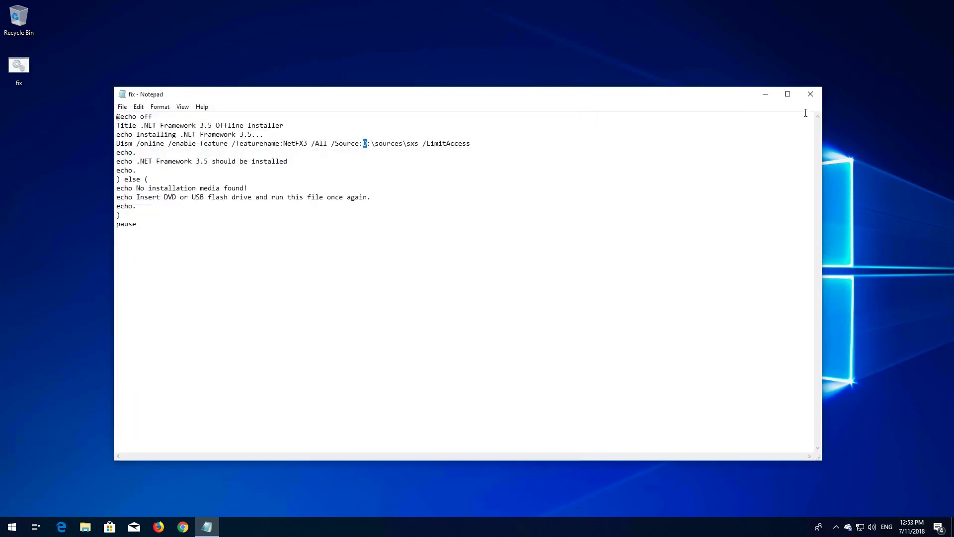
click(812, 93)
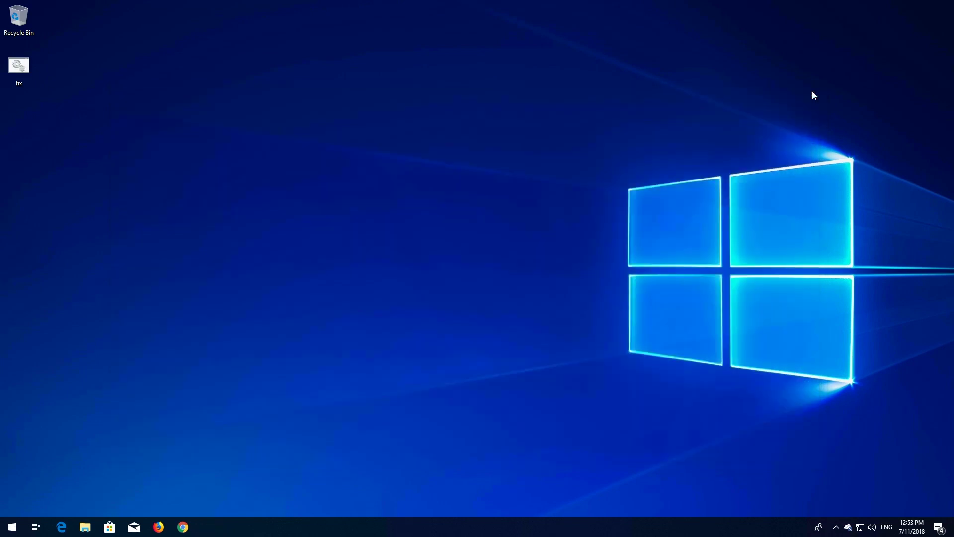
Run fix.cmd as administrator, approve the UAC prompt, and answer Y to restart
right_click(16, 70)
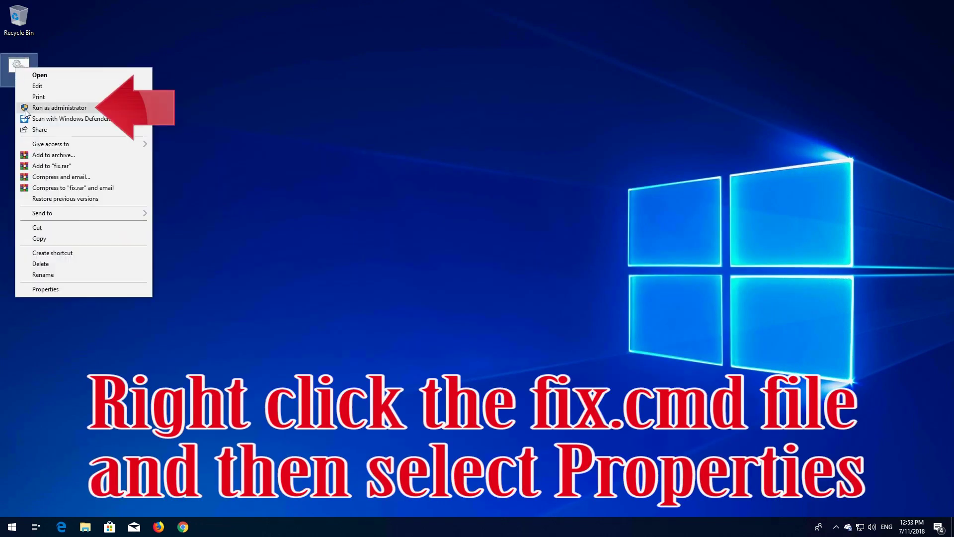
click(89, 107)
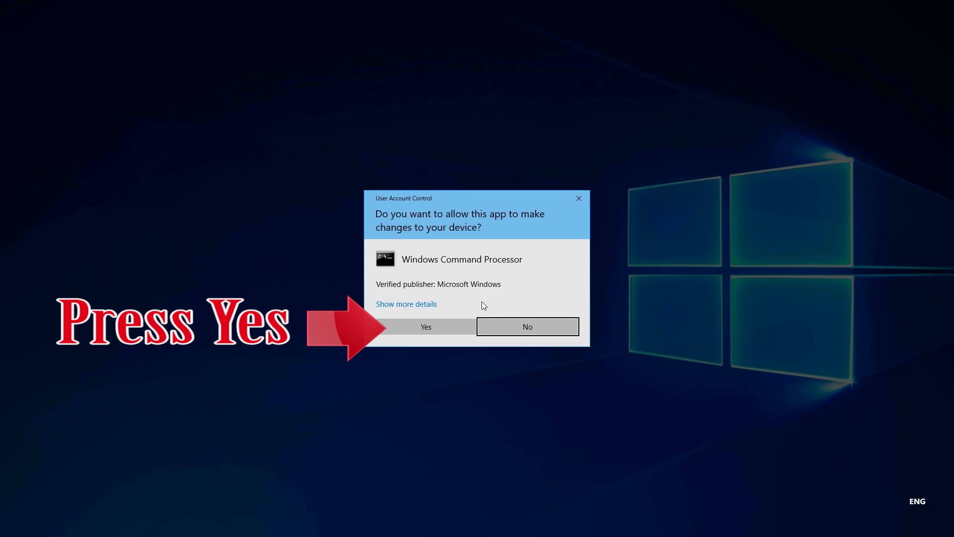
click(424, 329)
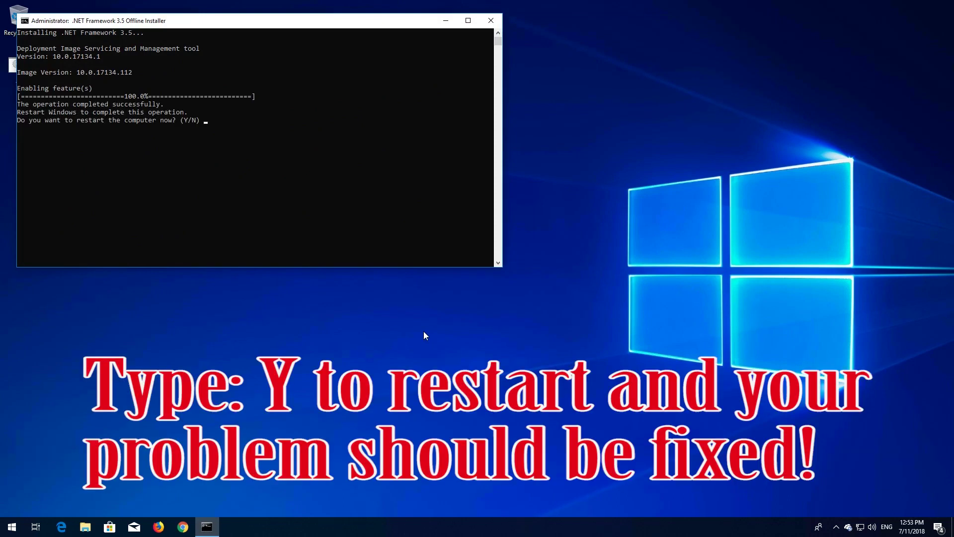
text(Y)
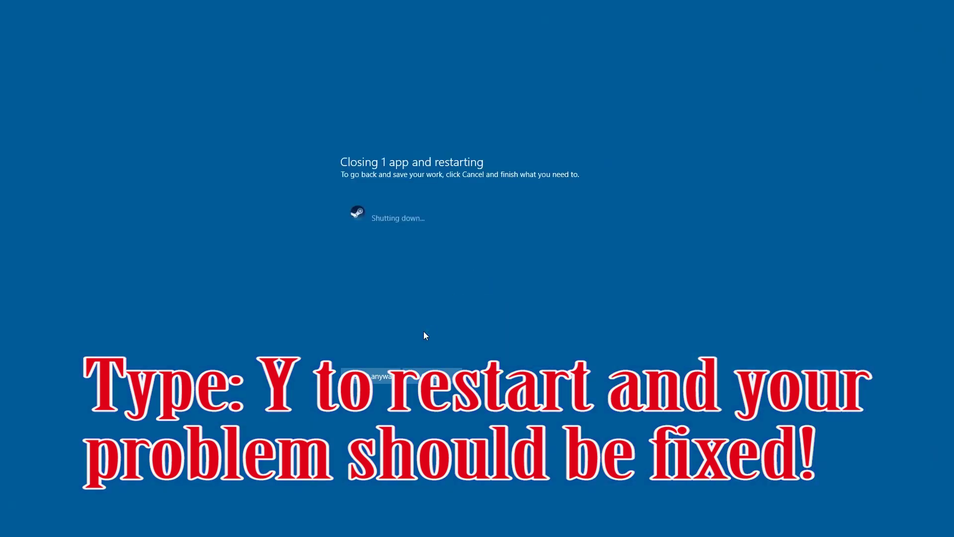